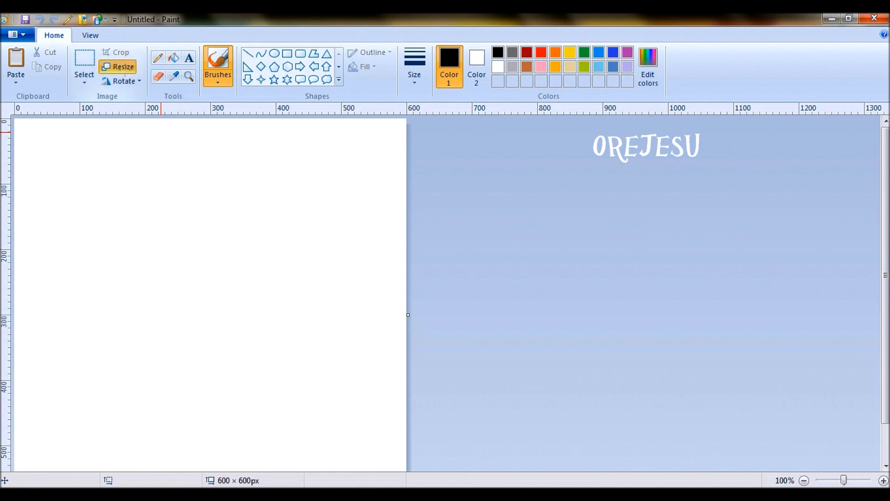
Keep the blank canvas at 600 × 600 pixels with Maintain aspect ratio unchecked.
click(124, 69)
click(142, 115)
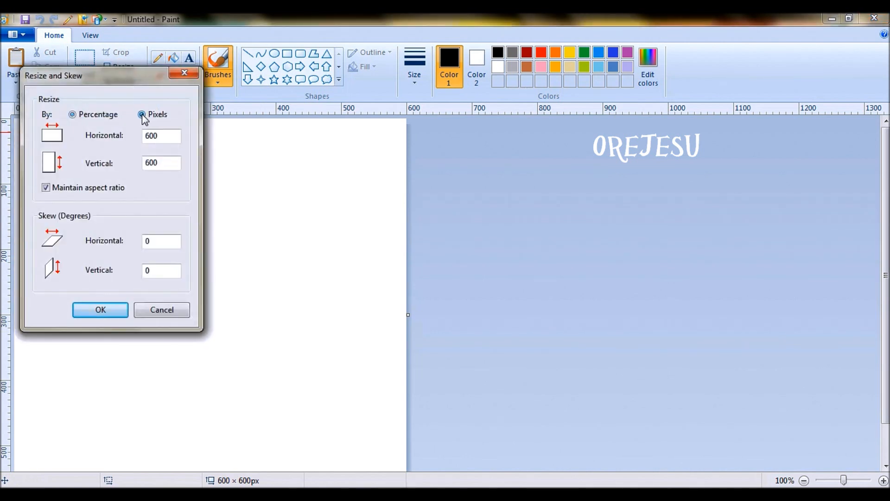
click(47, 188)
click(119, 309)
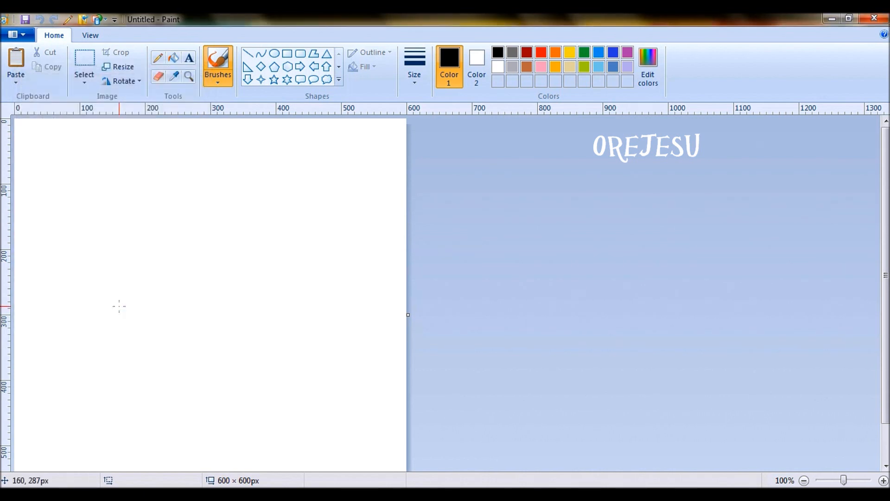
click(102, 34)
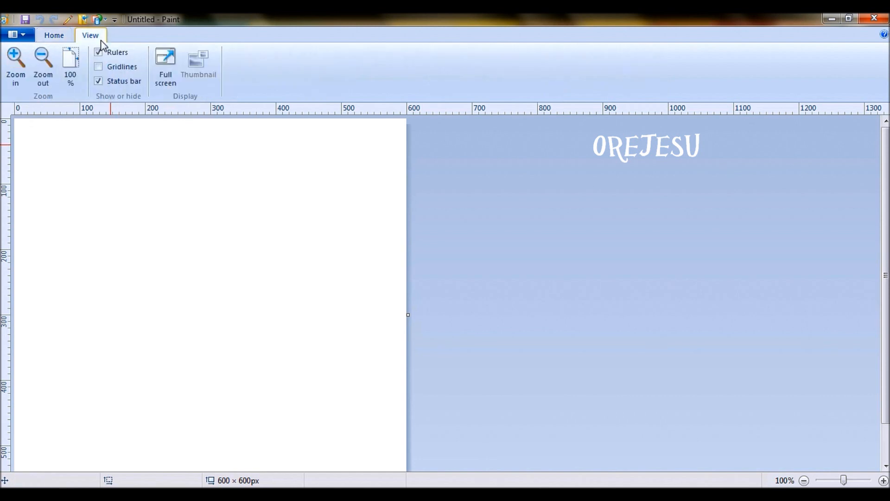
click(60, 37)
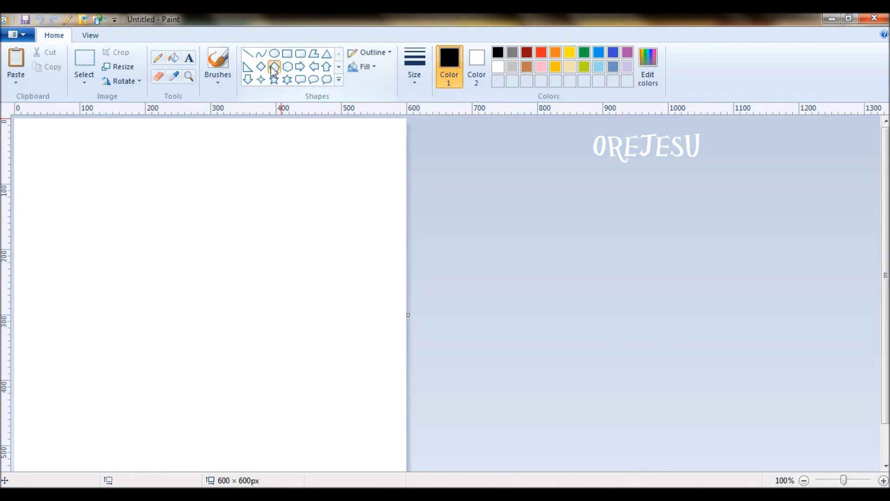
Draw a black-outlined pentagon and resize it to about 401 × 400 px.
click(274, 67)
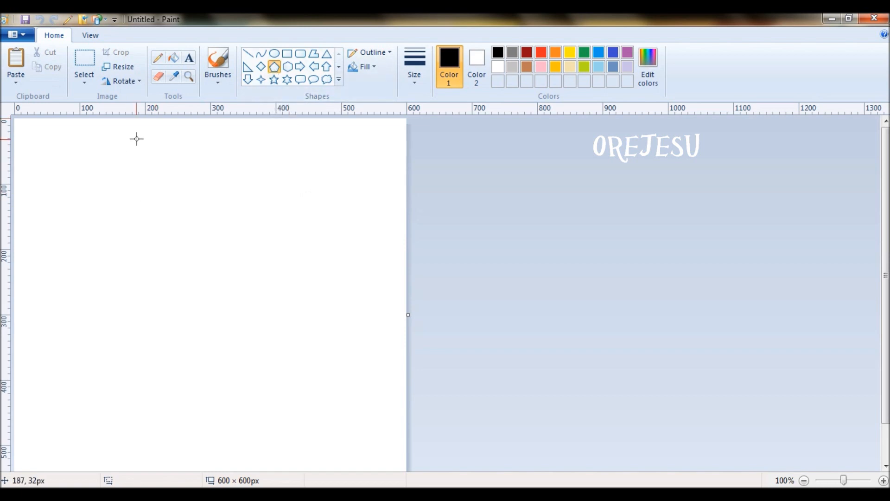
drag(137, 138, 331, 404)
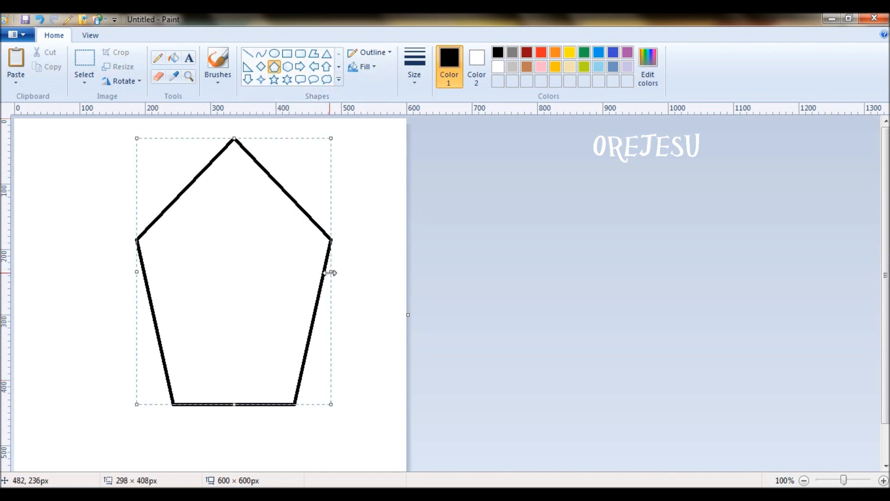
drag(332, 272, 343, 271)
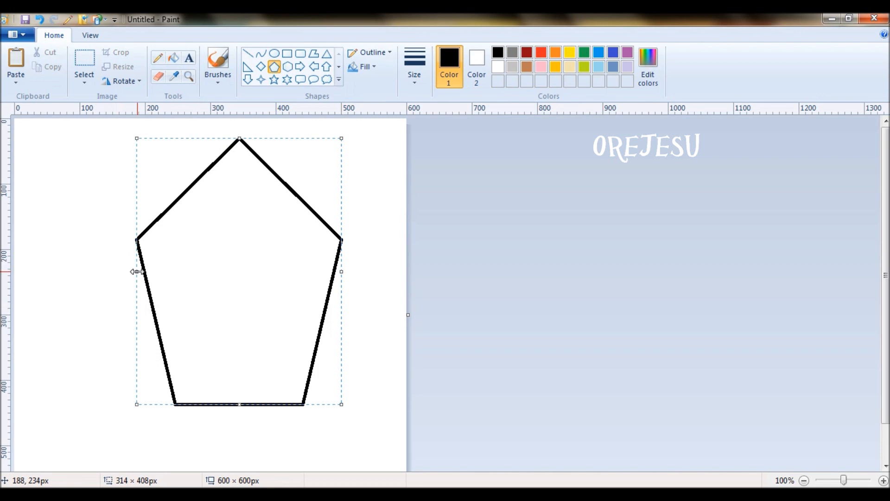
drag(137, 271, 80, 255)
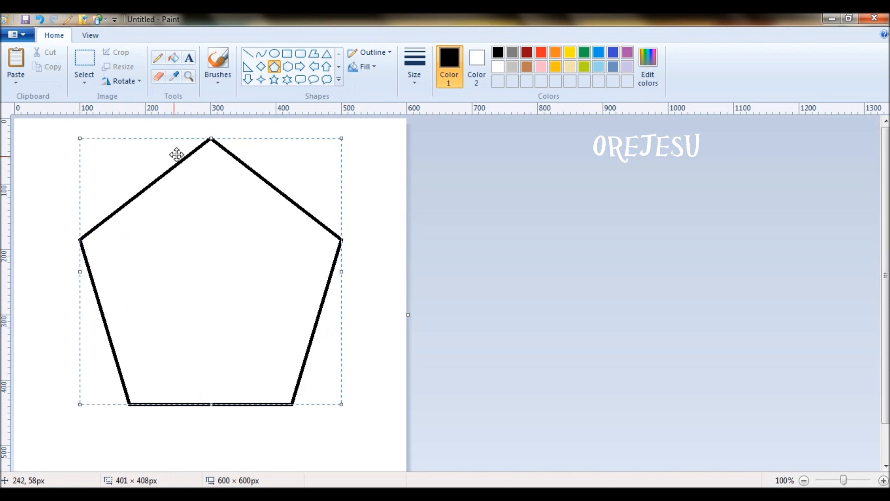
drag(210, 138, 211, 119)
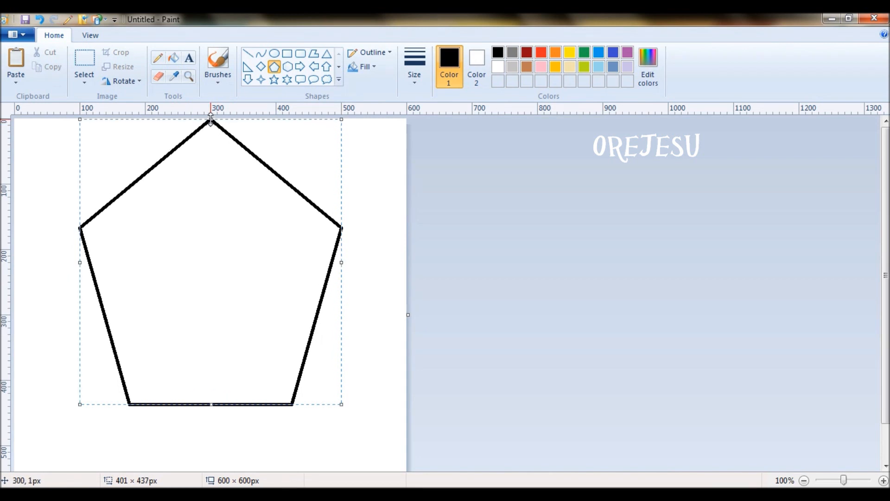
drag(212, 404, 214, 380)
click(718, 351)
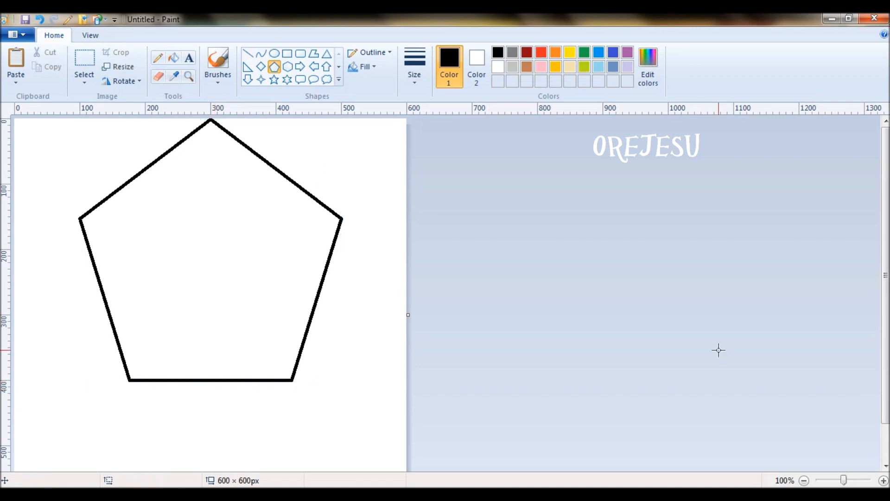
Rotate a transparent select-all copy 180° so an upside-down pentagon overlaps the original.
key(ctrl+a)
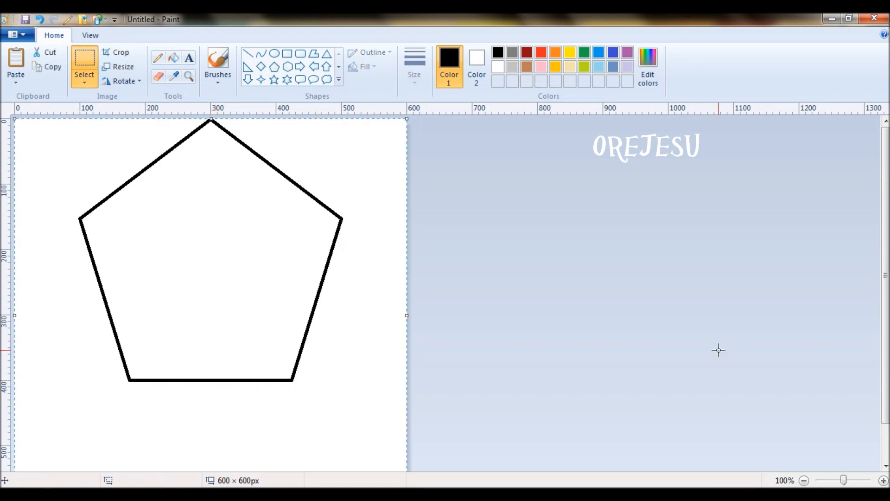
click(85, 85)
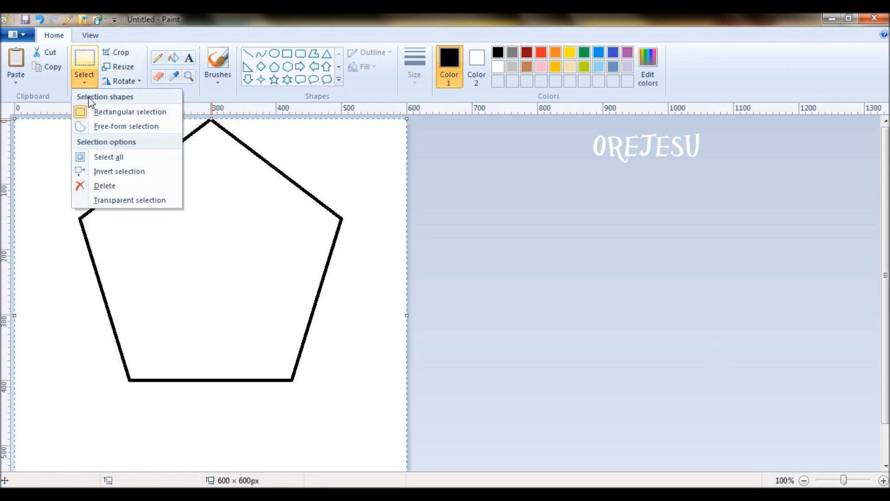
click(120, 200)
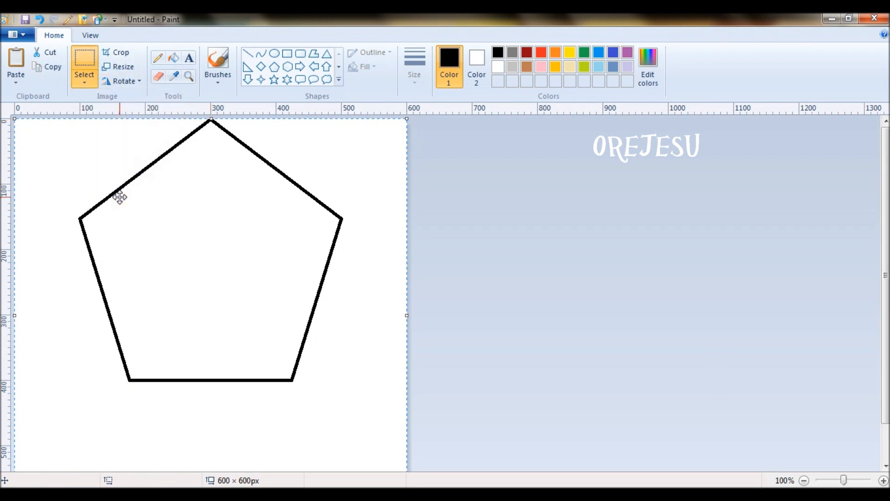
click(138, 82)
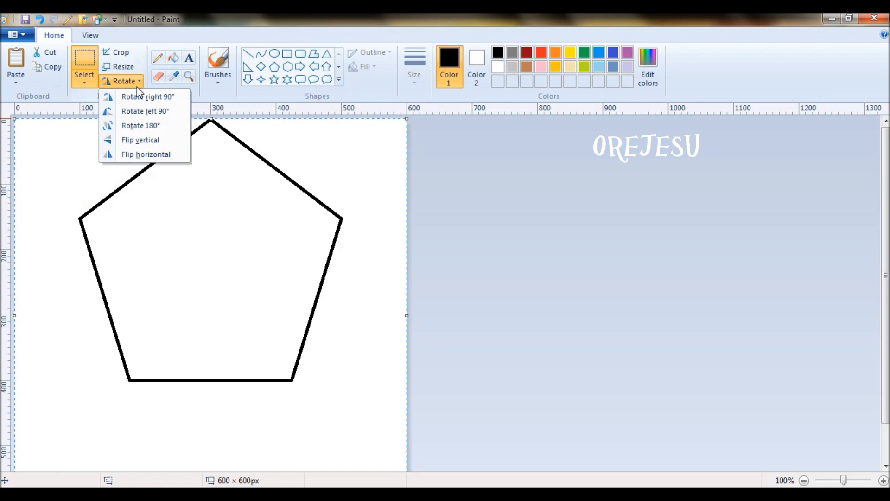
click(140, 126)
click(511, 295)
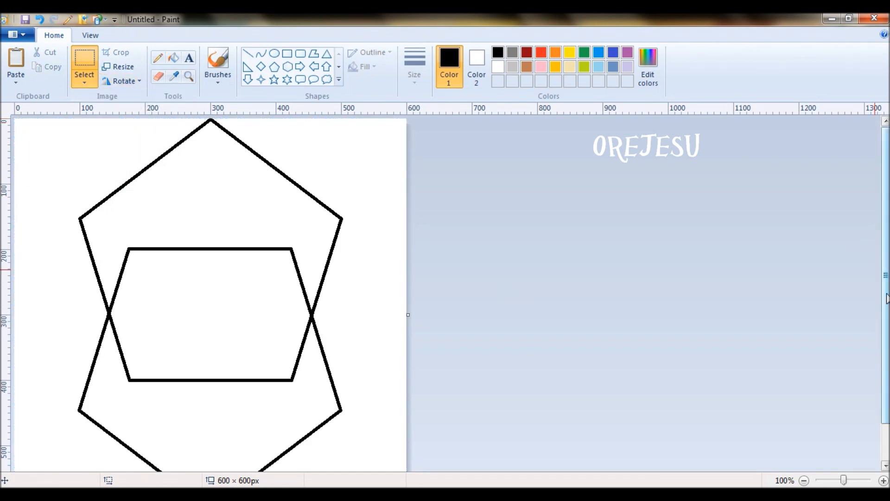
drag(886, 299, 888, 320)
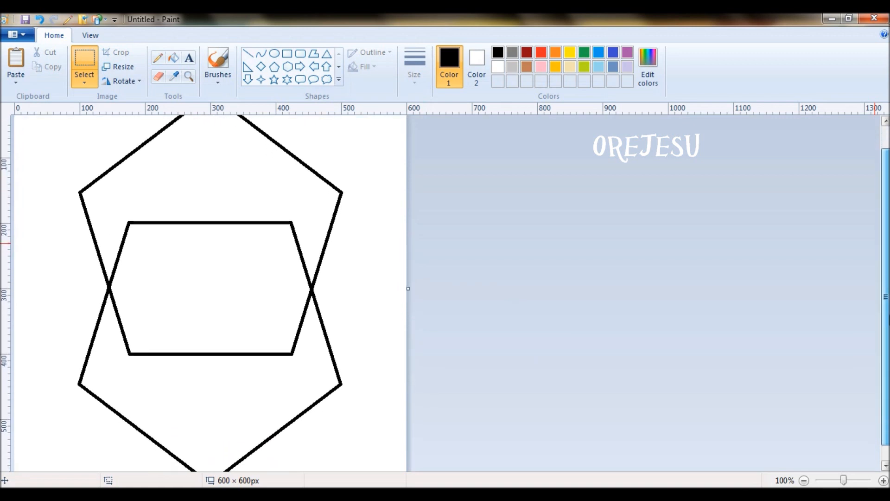
drag(888, 320, 888, 327)
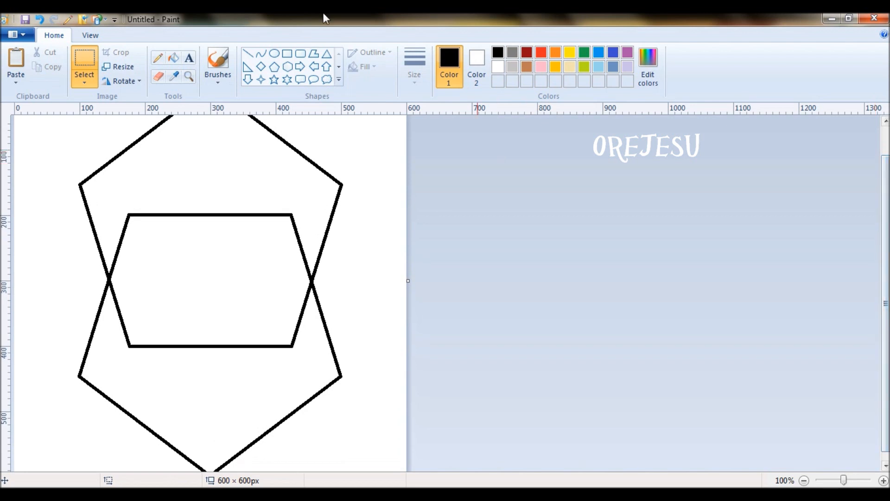
Paste a copy of the double-pentagon emblem, offset slightly lower over the original.
drag(889, 301, 888, 271)
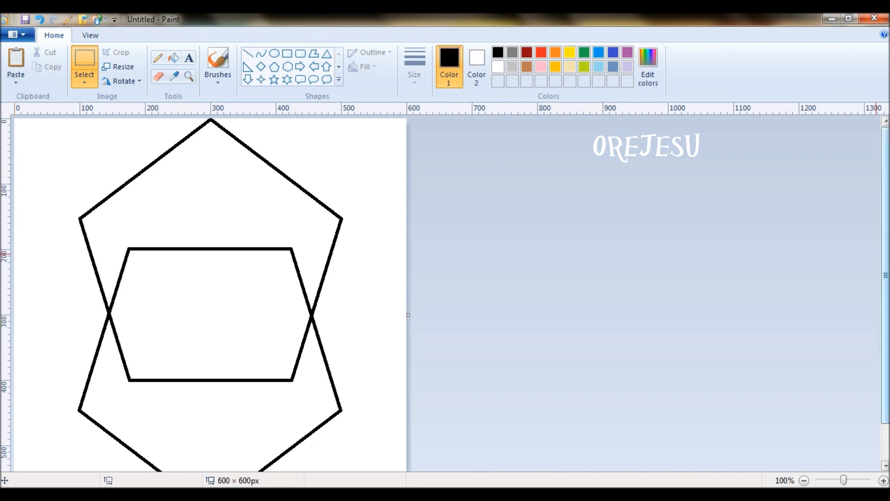
drag(886, 278, 886, 305)
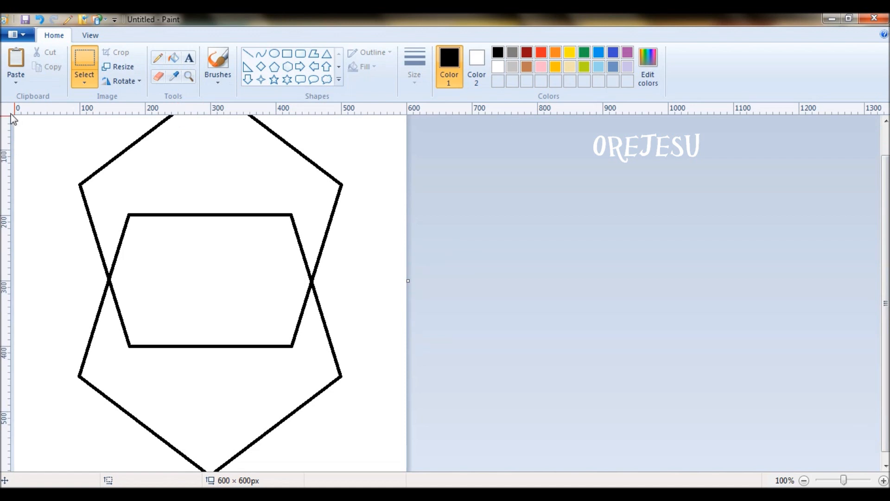
key(ctrl+v)
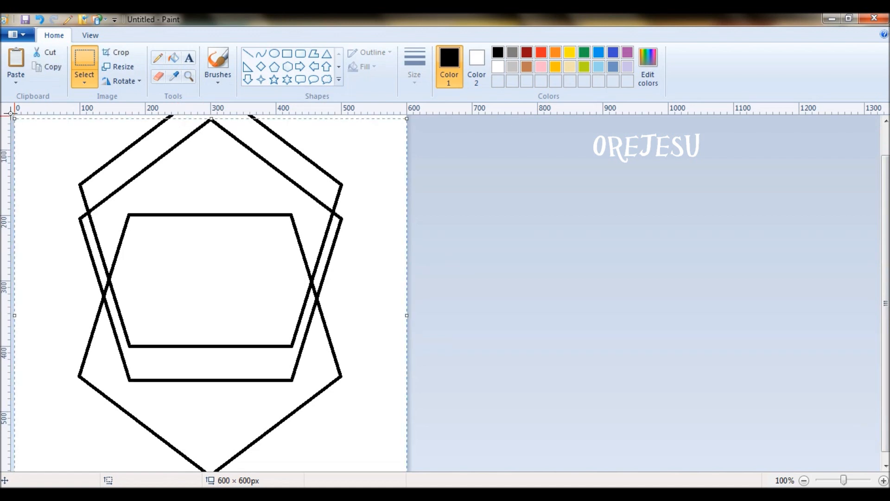
key(ctrl+z)
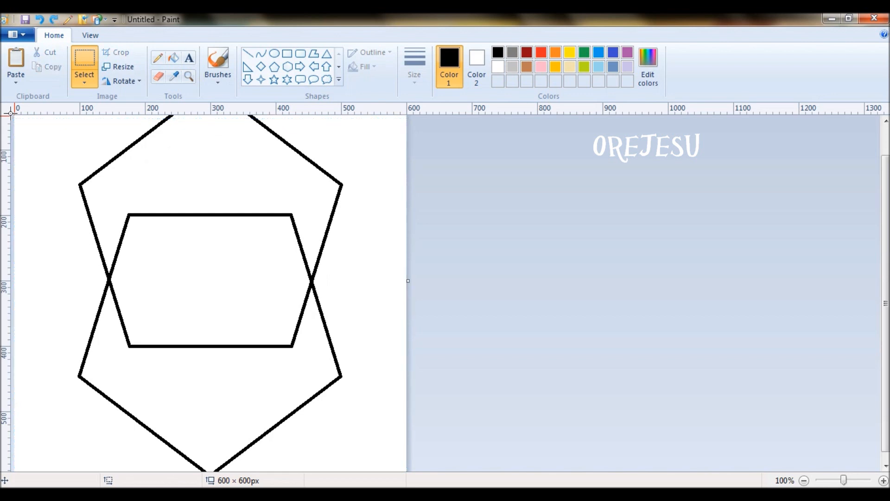
drag(886, 302, 888, 227)
key(ctrl+a)
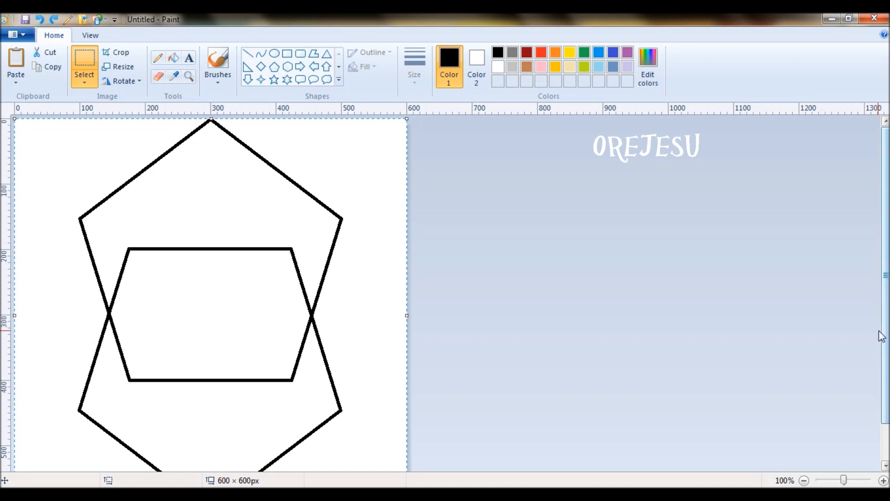
drag(886, 341, 886, 355)
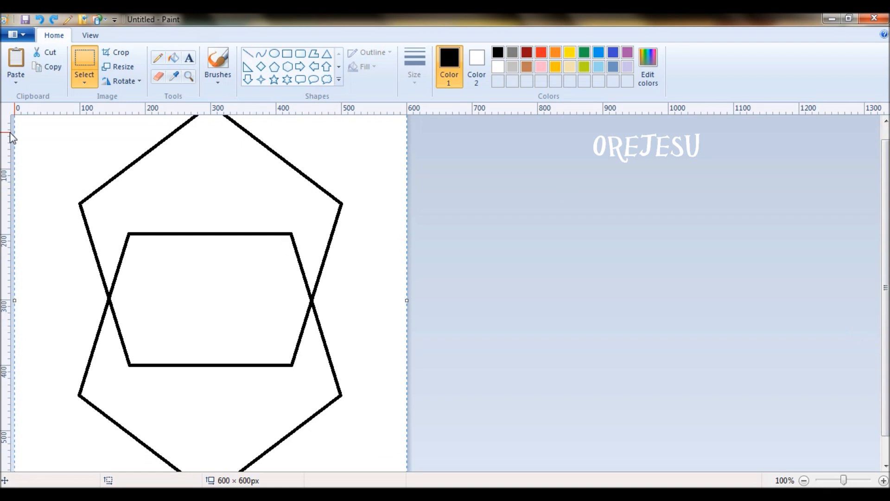
drag(886, 348, 886, 367)
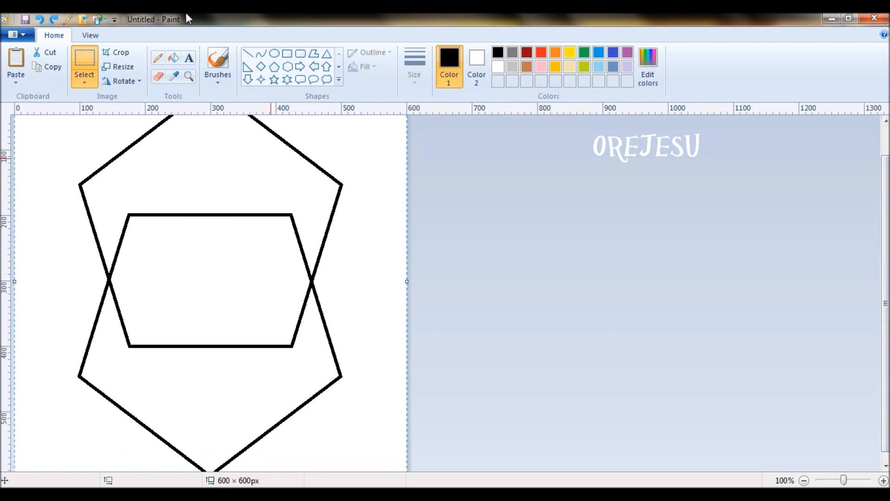
key(ctrl+v)
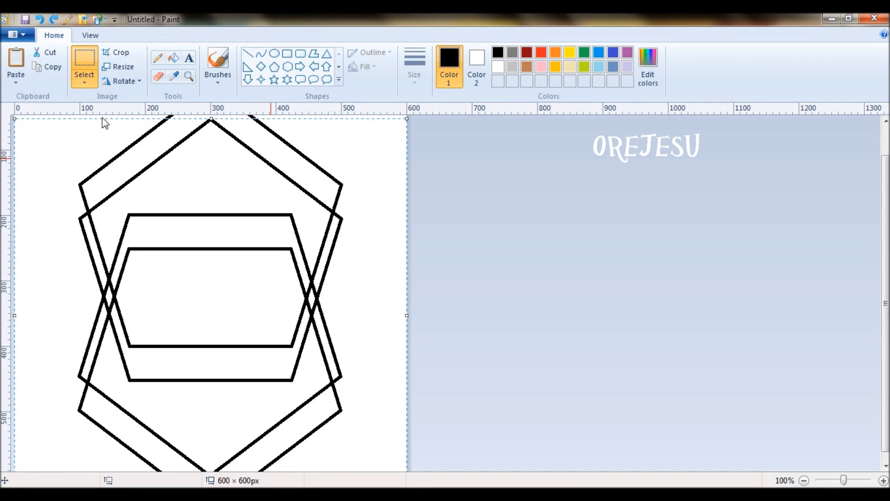
Paste another copy and nudge its hexagon outline to sit just below the original.
click(885, 468)
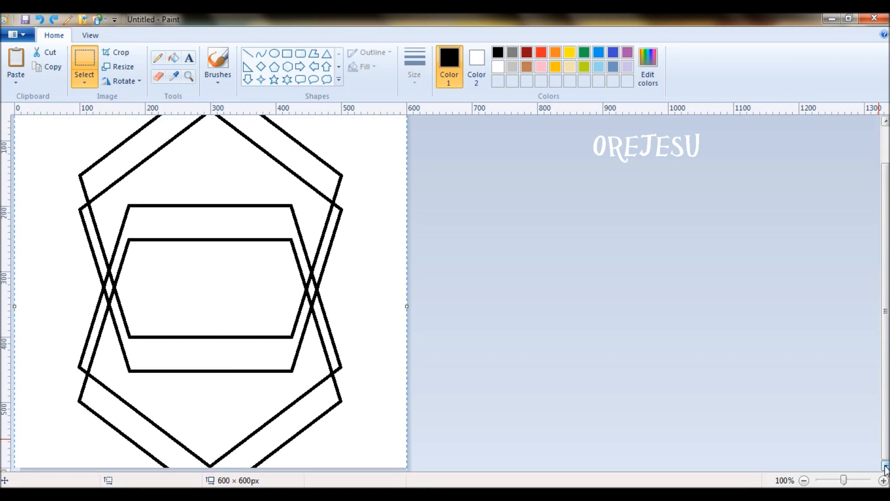
key(ctrl+v)
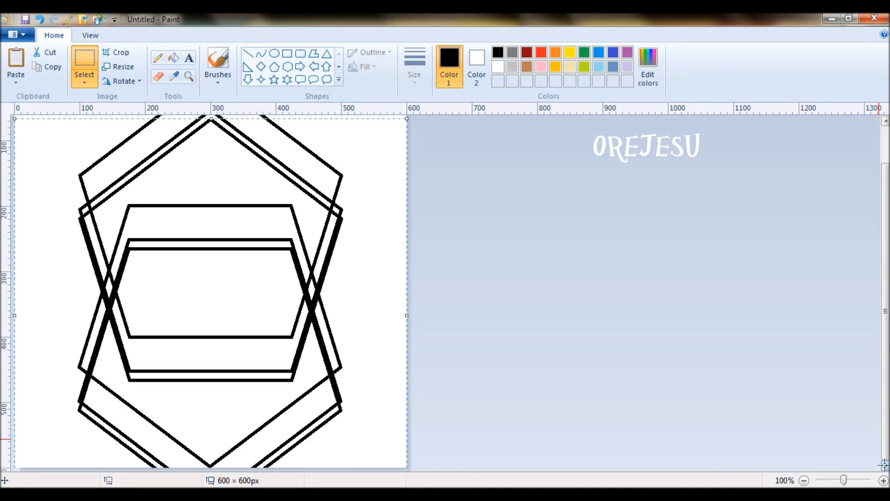
drag(885, 453, 886, 438)
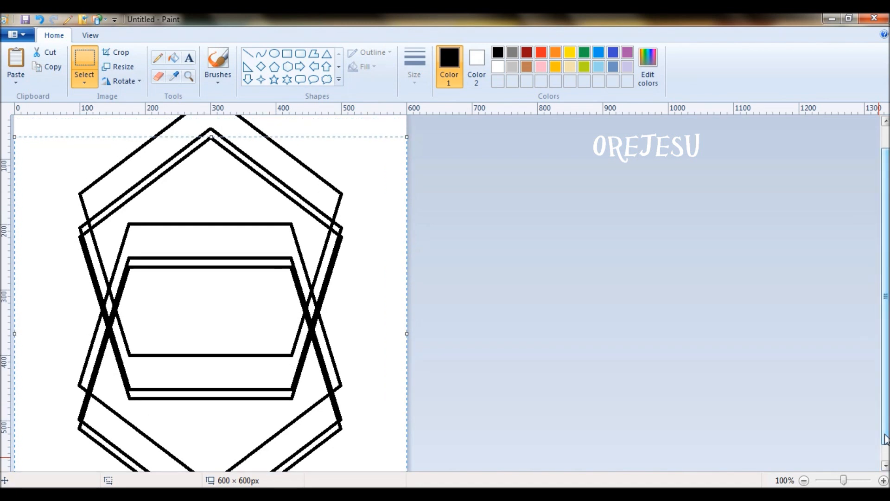
key(ctrl+v)
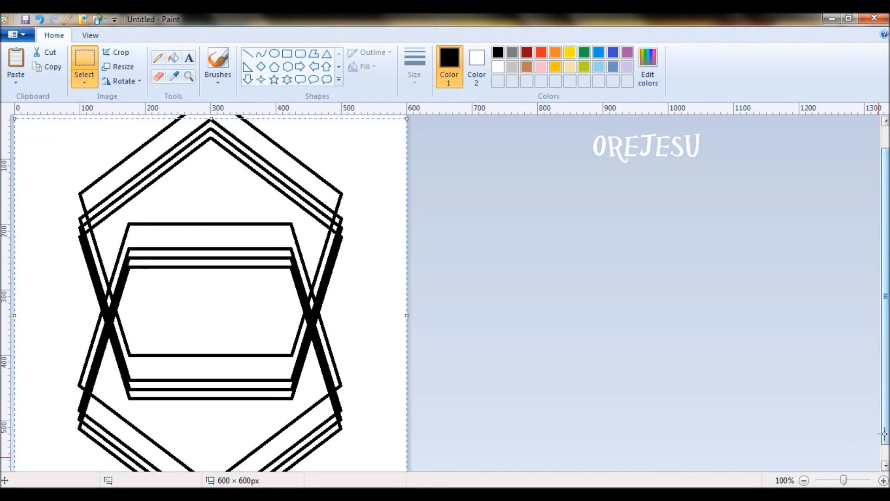
drag(235, 328, 236, 324)
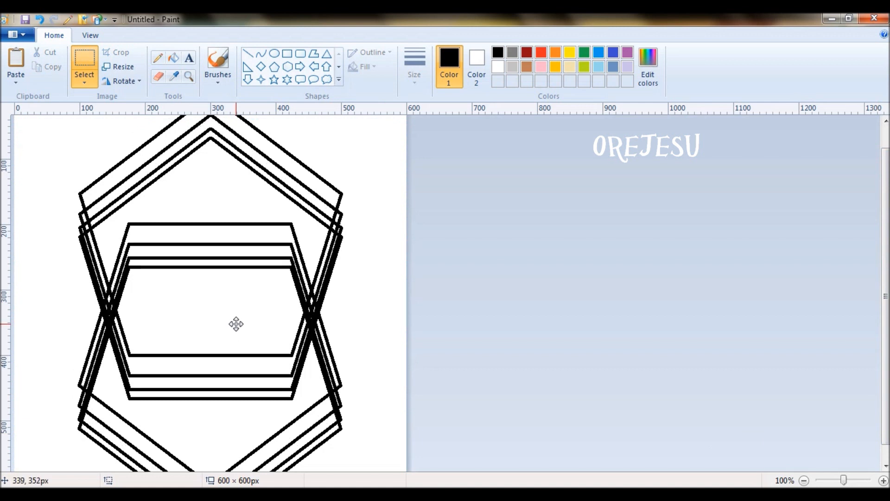
drag(236, 323, 237, 319)
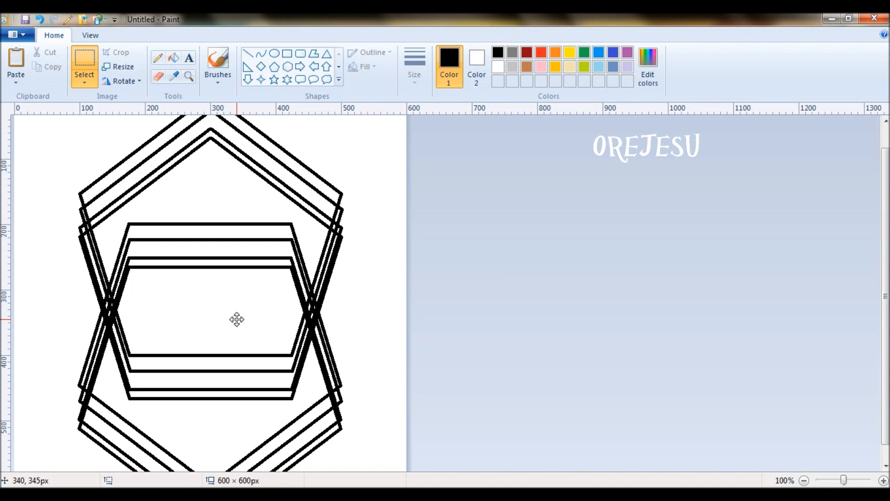
drag(237, 320, 237, 322)
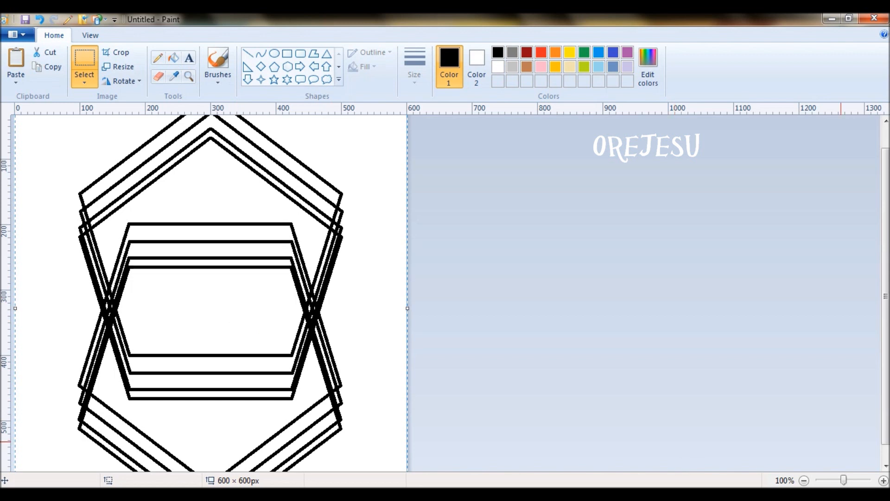
Fill the bands between the paired pentagon and hexagon outlines with black.
click(173, 57)
click(182, 124)
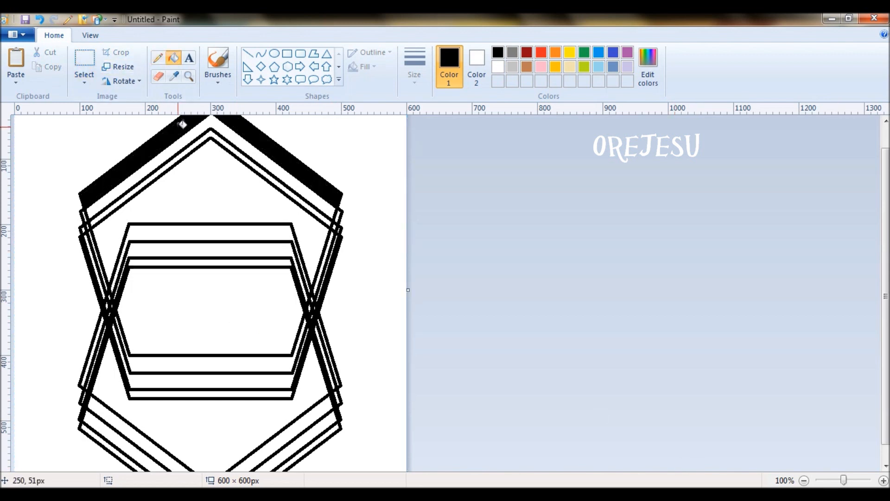
click(152, 180)
click(170, 234)
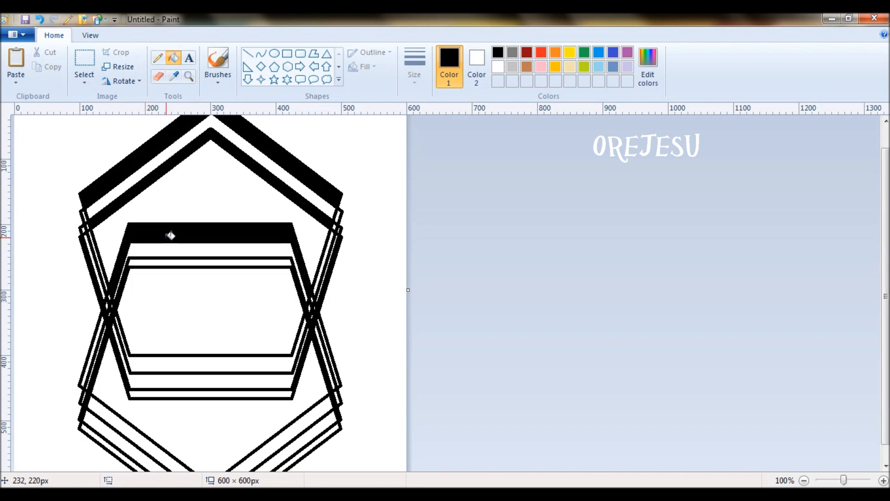
click(176, 262)
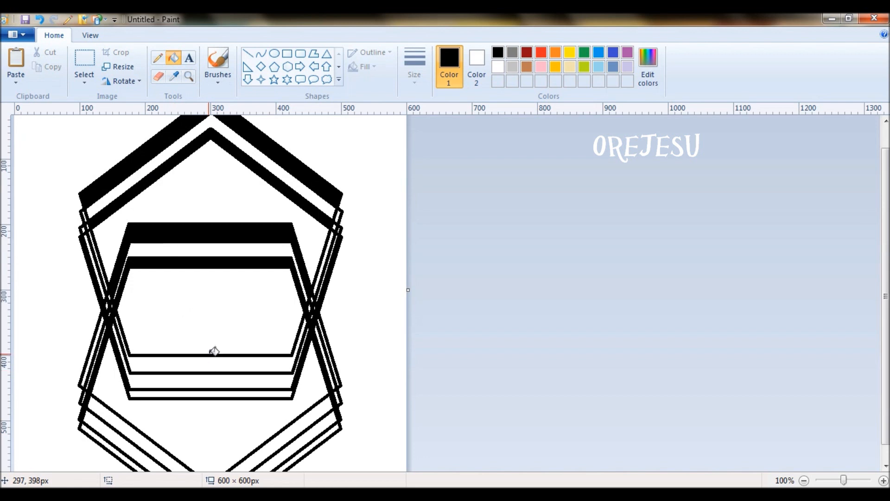
click(219, 361)
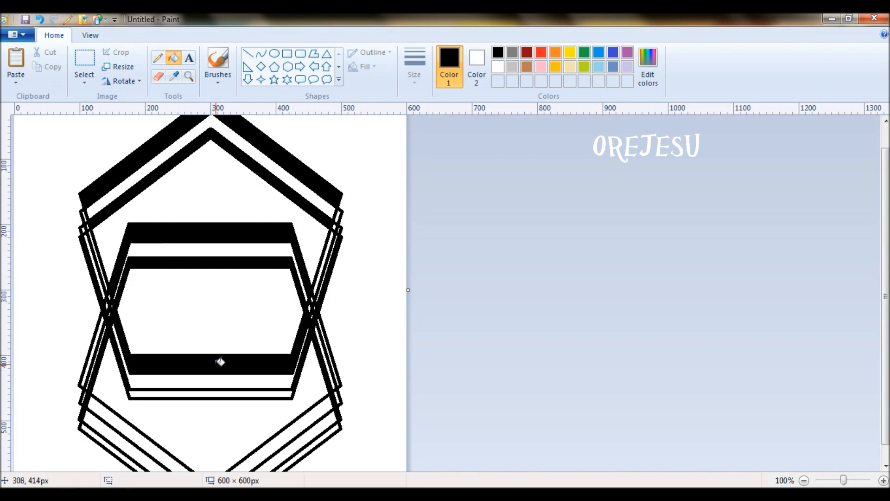
click(227, 394)
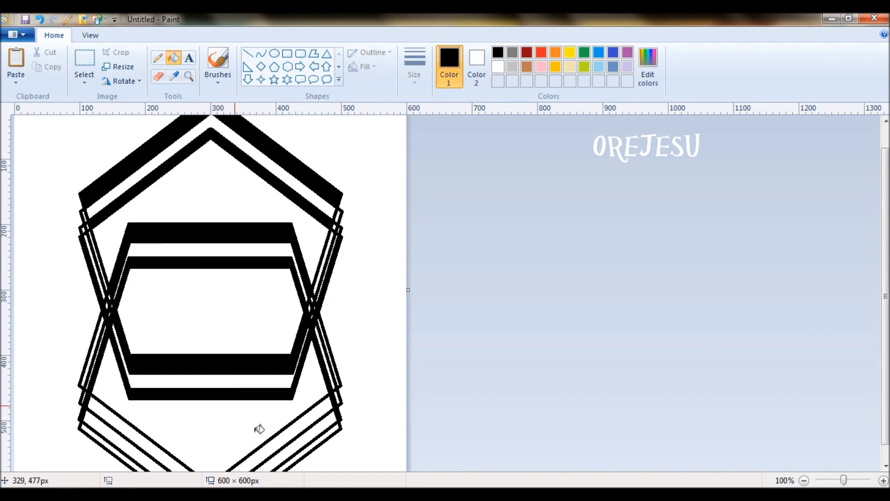
Fill the diagonal bands and slivers at the lower, left and right crossings black.
click(288, 436)
click(306, 451)
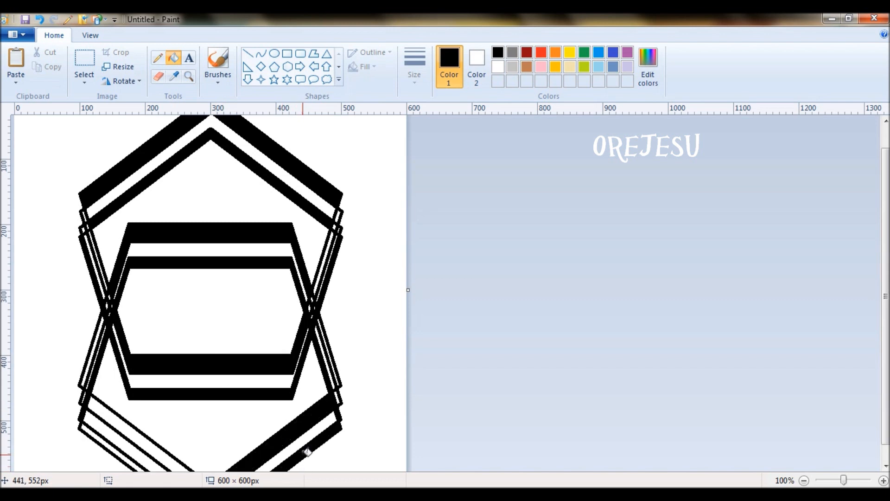
click(150, 433)
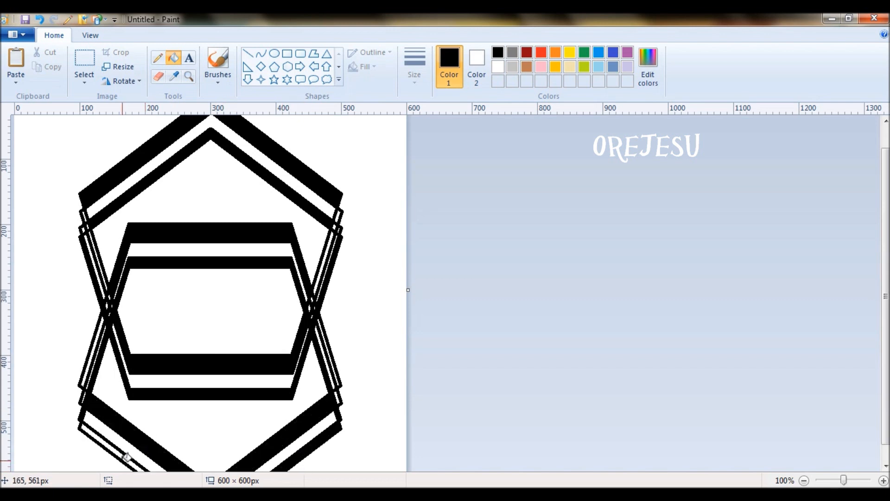
click(123, 456)
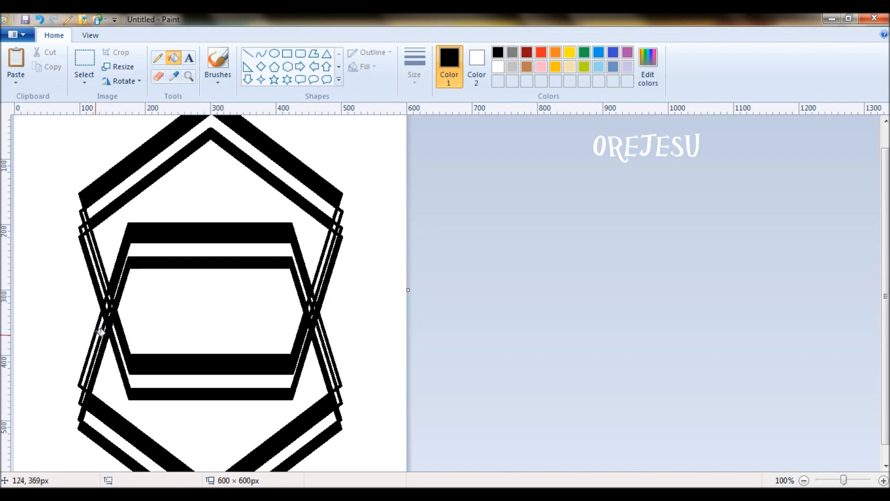
click(102, 331)
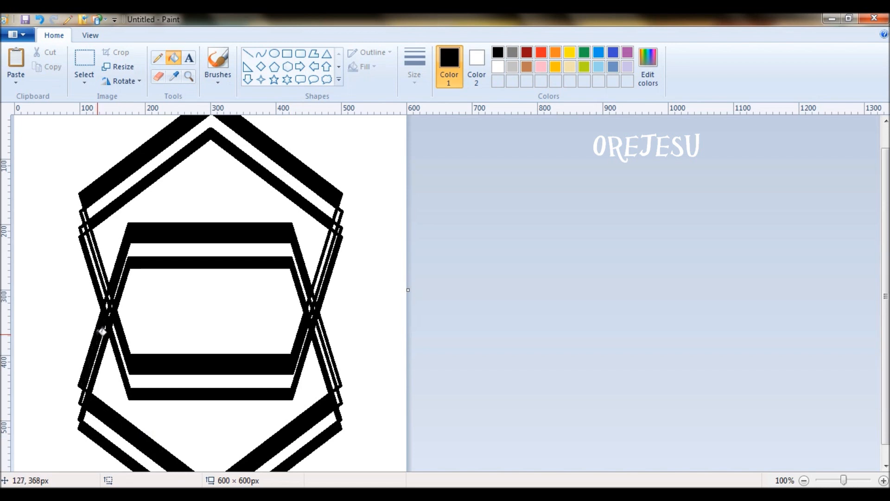
click(321, 331)
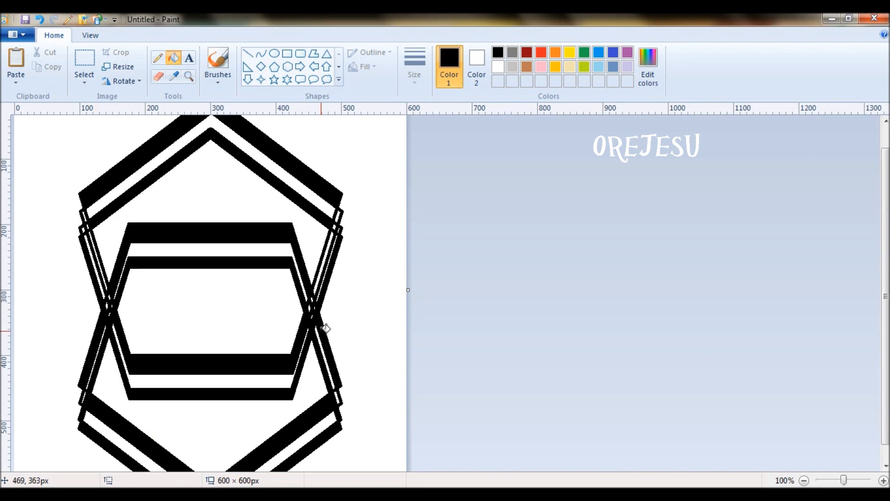
click(329, 248)
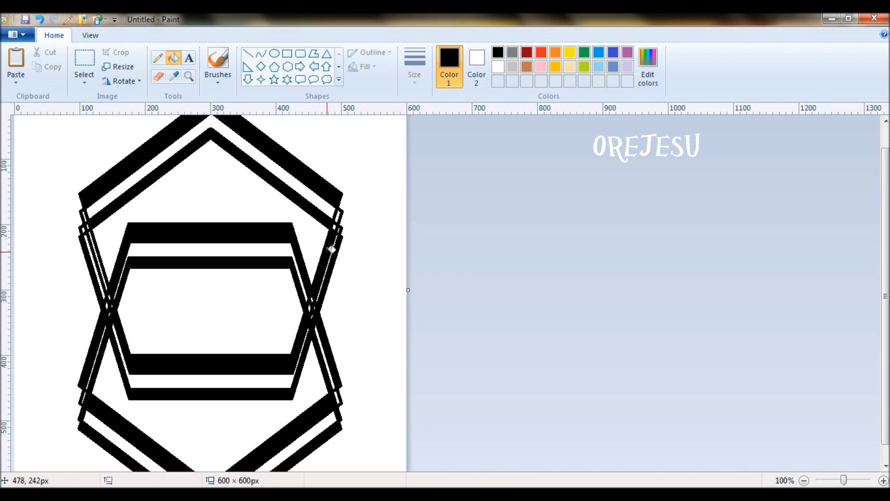
click(95, 237)
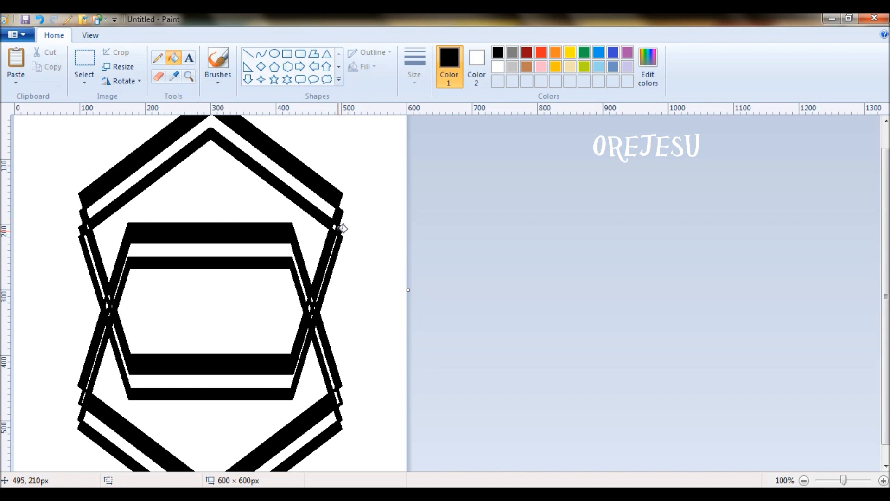
click(649, 58)
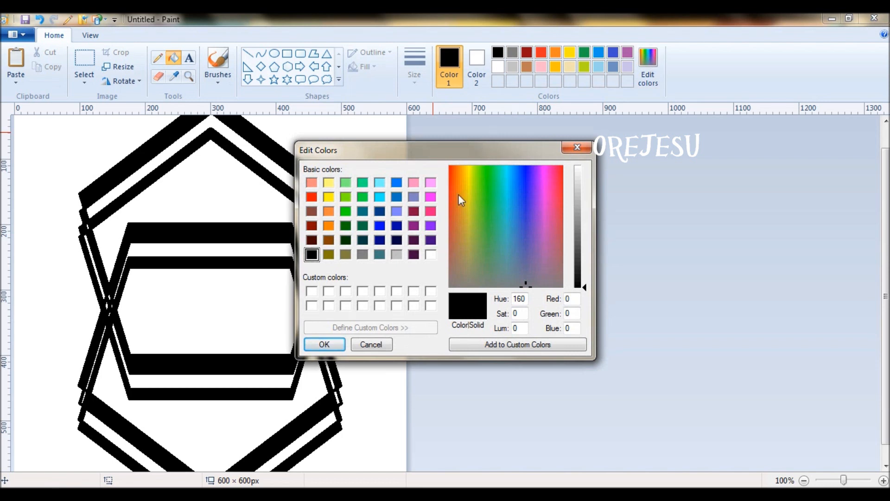
Add pink and purple custom colours, leaving purple as the current colour.
click(430, 212)
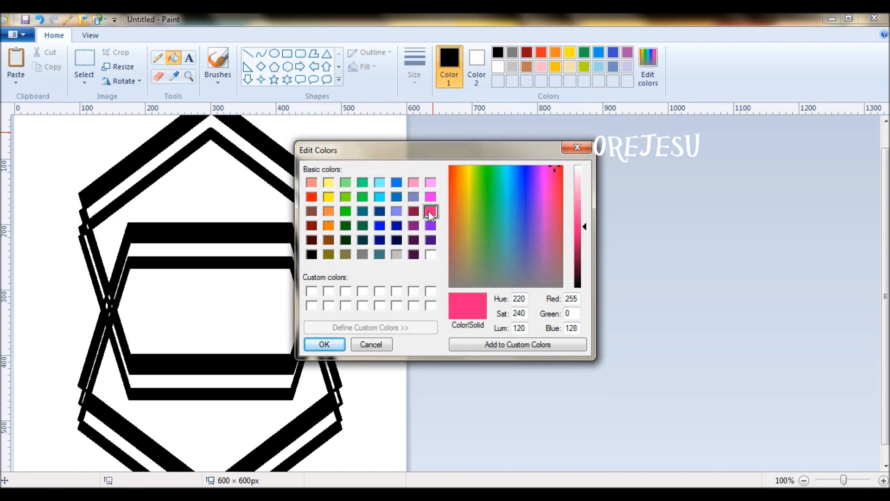
click(335, 344)
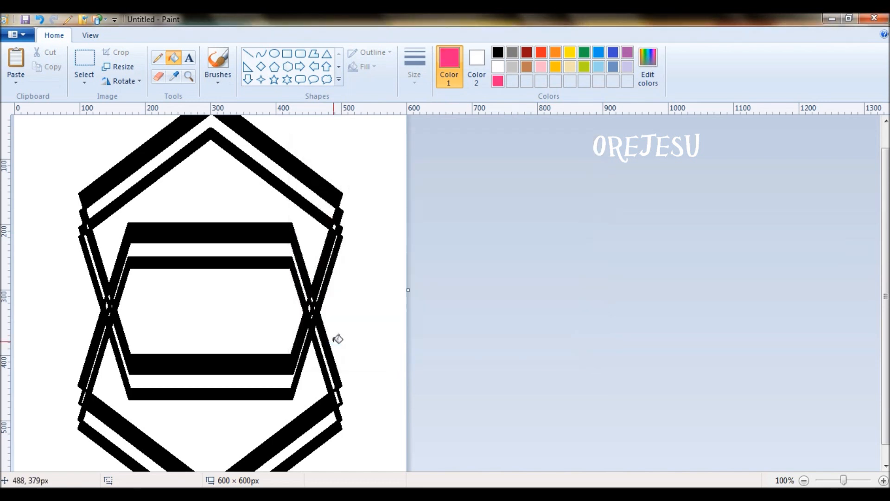
click(654, 75)
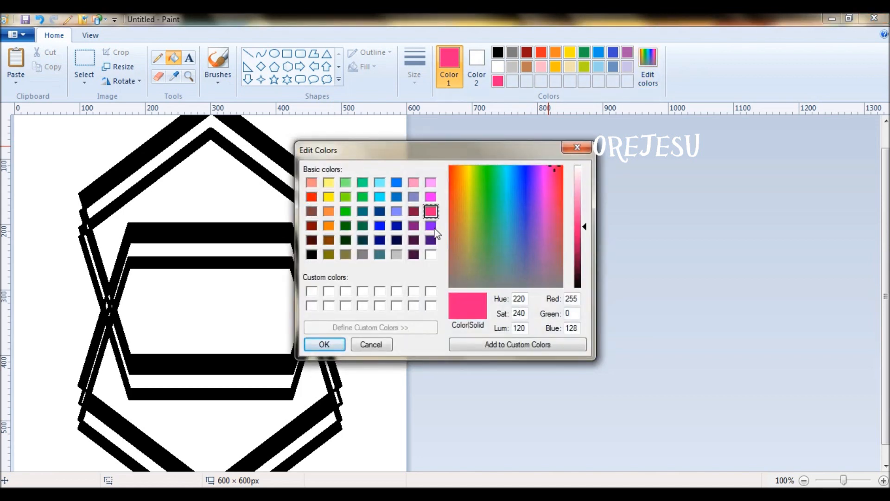
click(430, 226)
click(324, 345)
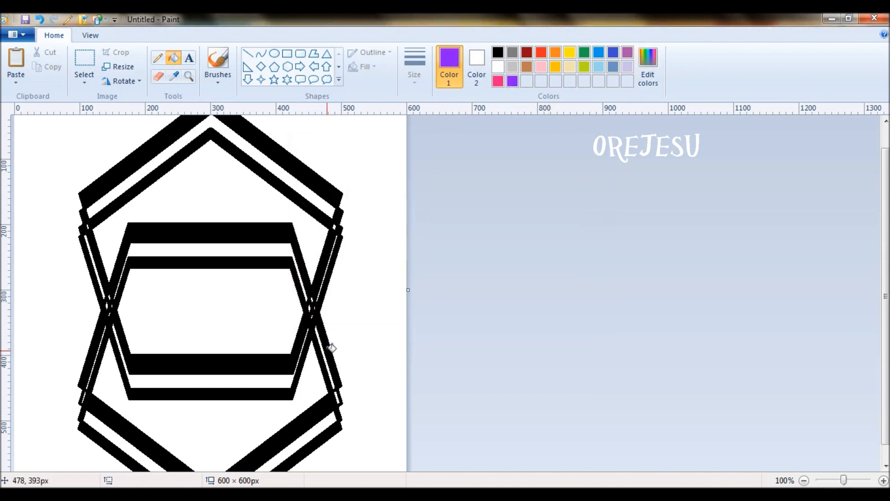
Fill the pentagon, hexagon and central interiors purple and the upper and lower bands pink.
click(226, 202)
click(219, 434)
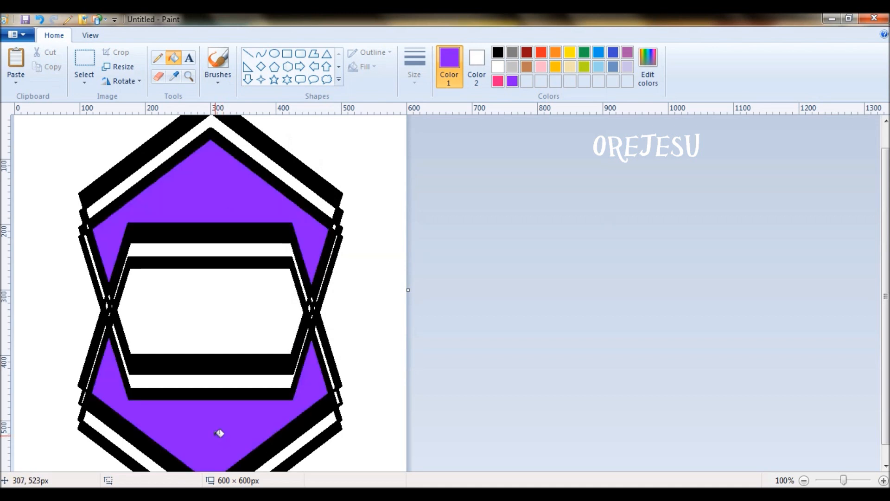
click(498, 82)
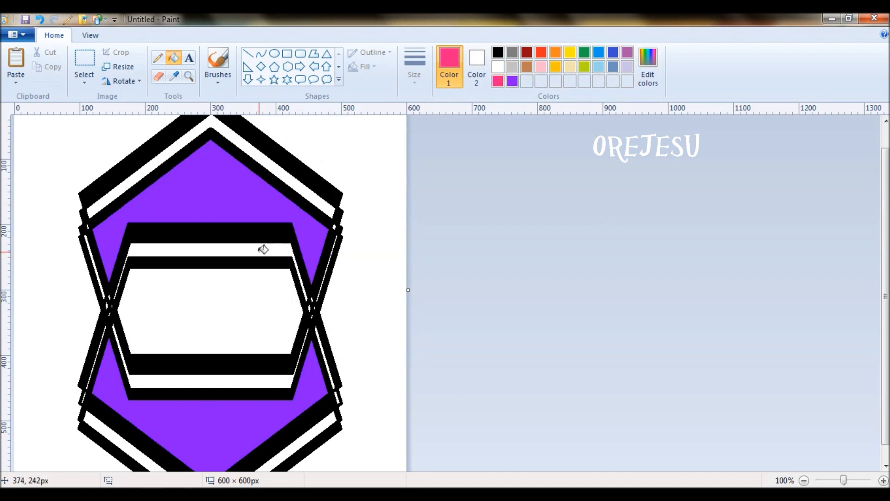
click(263, 250)
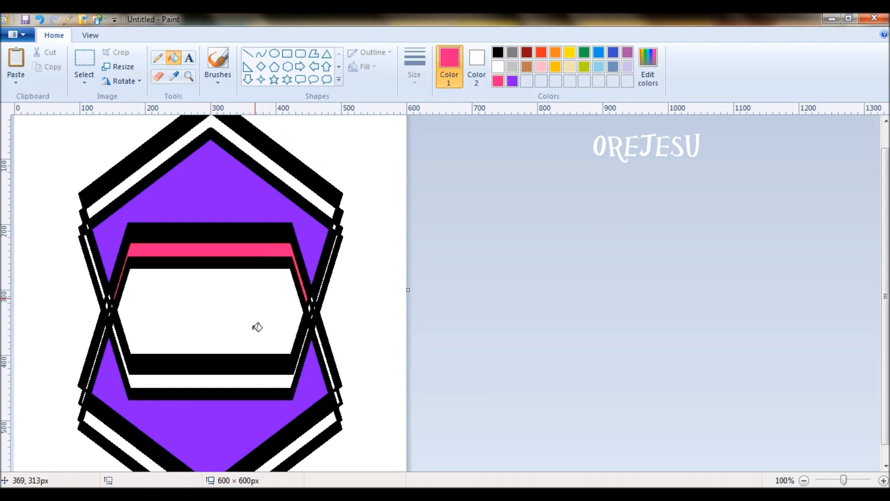
click(248, 379)
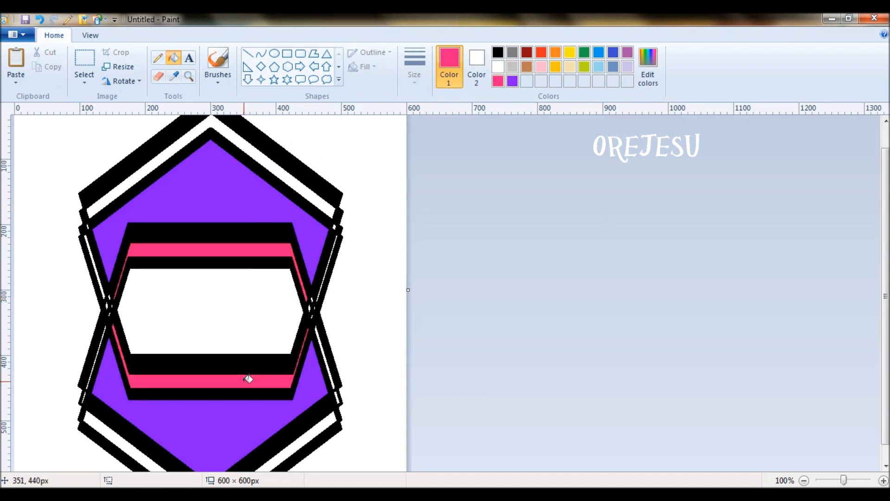
click(513, 82)
click(239, 292)
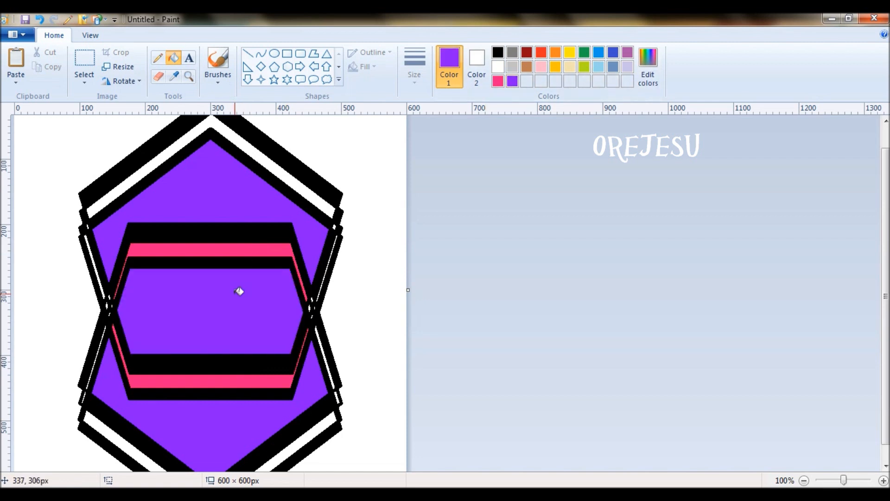
Fill the remaining white bands and slivers pink, undoing fills that recoloured the black outlines.
click(498, 81)
click(274, 163)
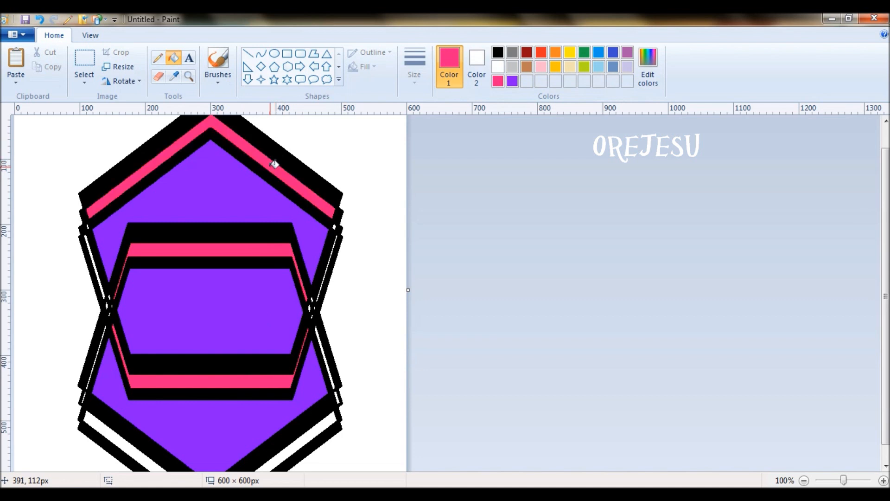
click(320, 423)
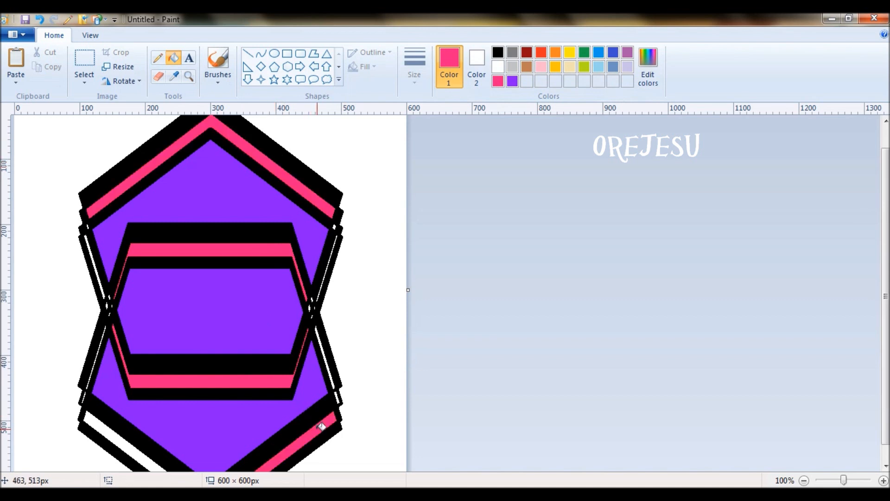
click(337, 398)
click(331, 369)
key(ctrl+z)
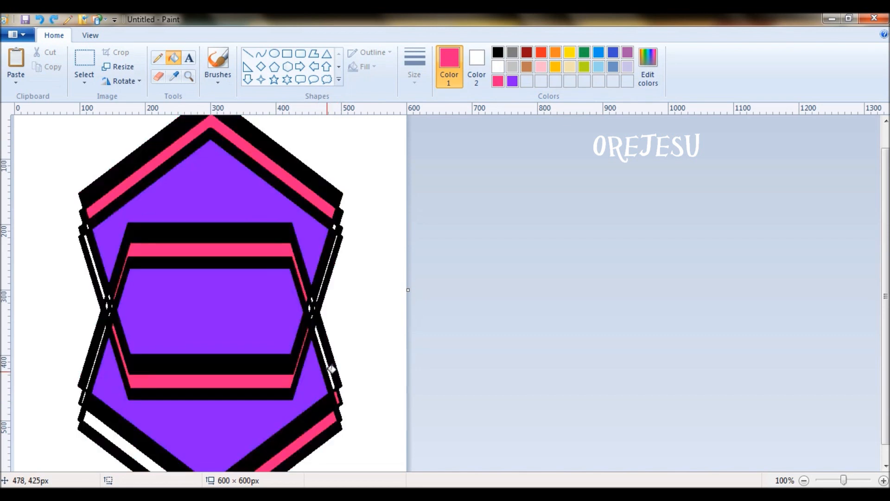
click(332, 367)
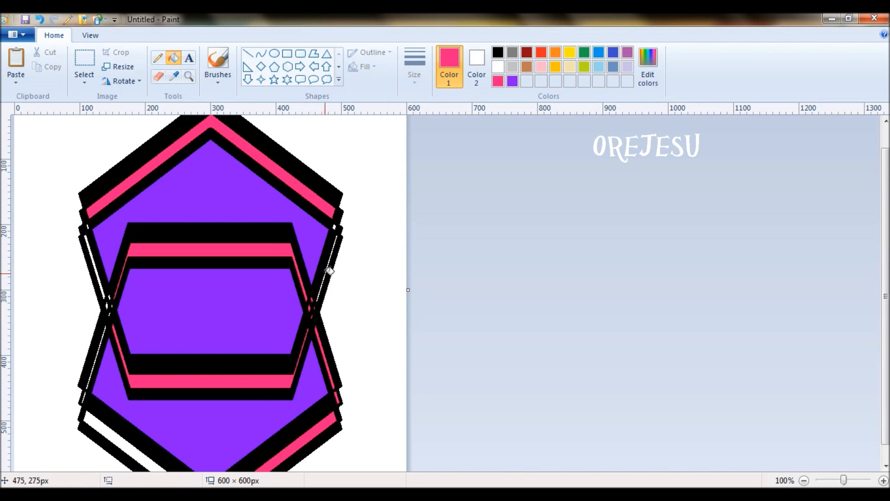
click(329, 271)
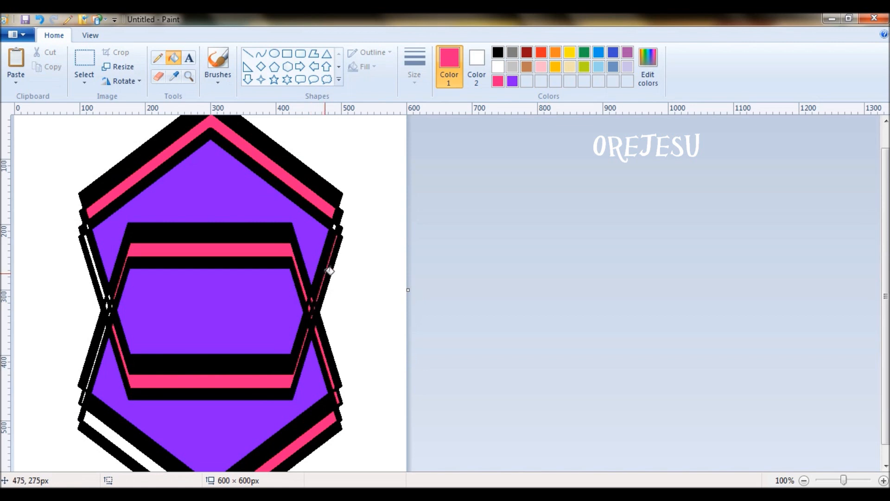
click(334, 227)
click(91, 241)
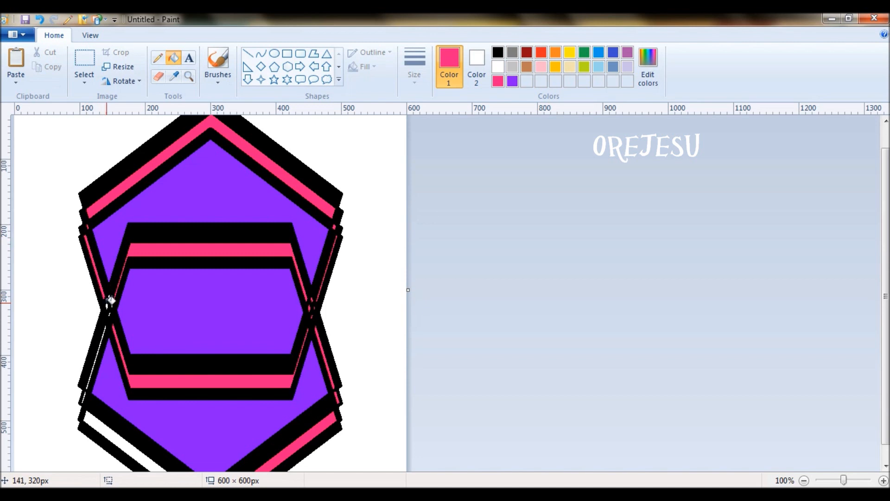
click(109, 300)
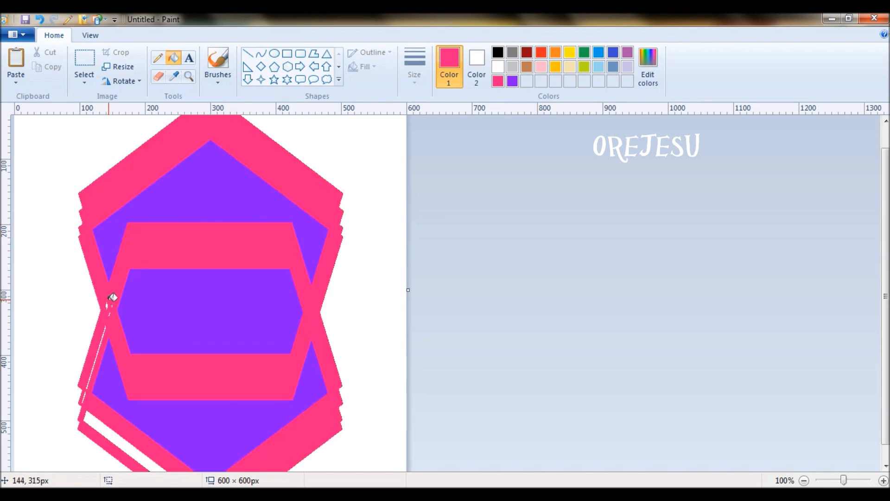
key(ctrl+z)
scroll(109, 301, up, 1)
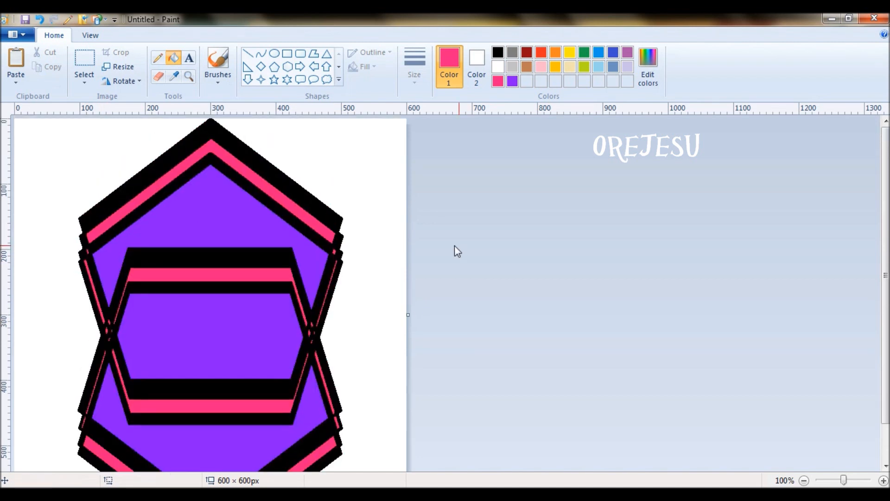
Fill the white background on both sides of the emblem pink and select the whole tile.
click(402, 248)
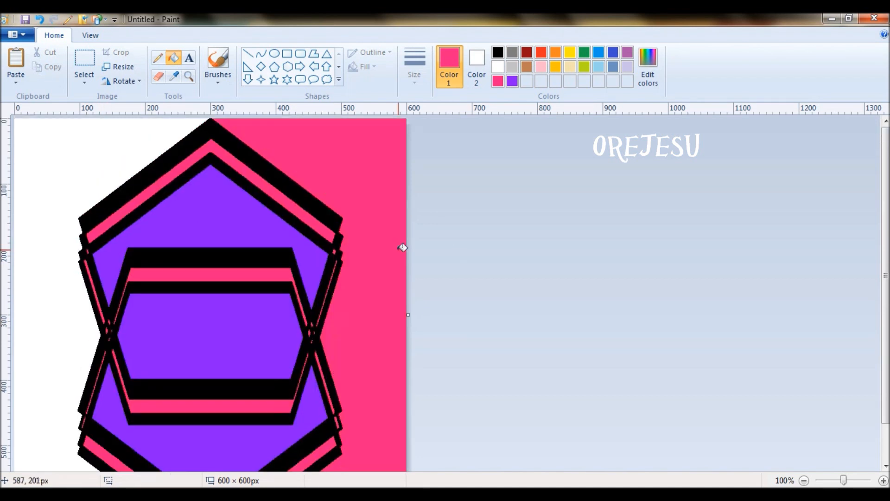
click(56, 223)
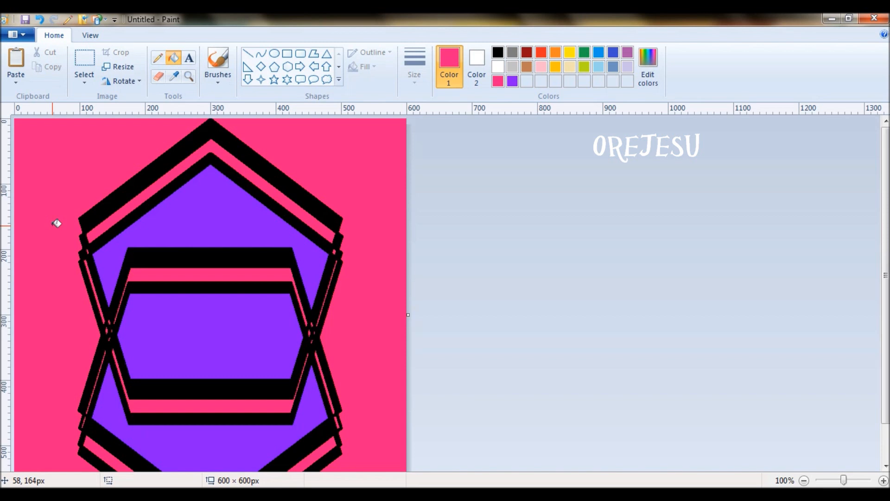
key(ctrl+a)
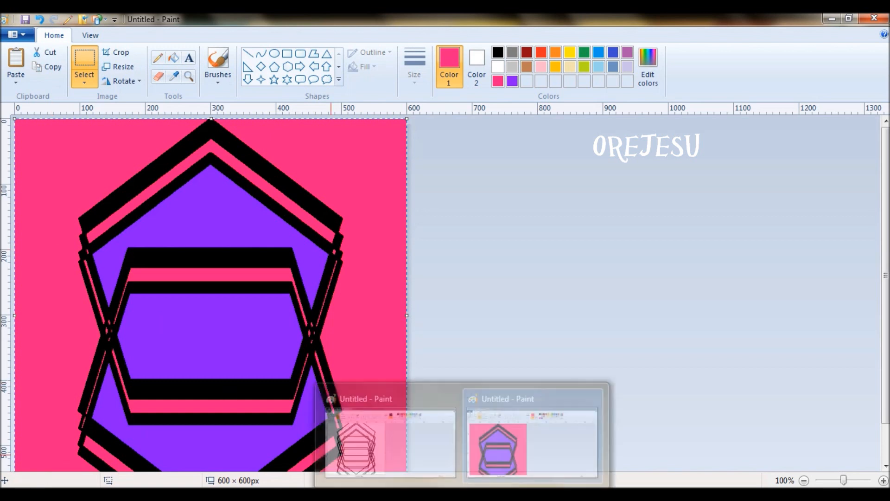
Open a second Paint window and resize its blank canvas to 2400 × 600 pixels.
right_click(462, 494)
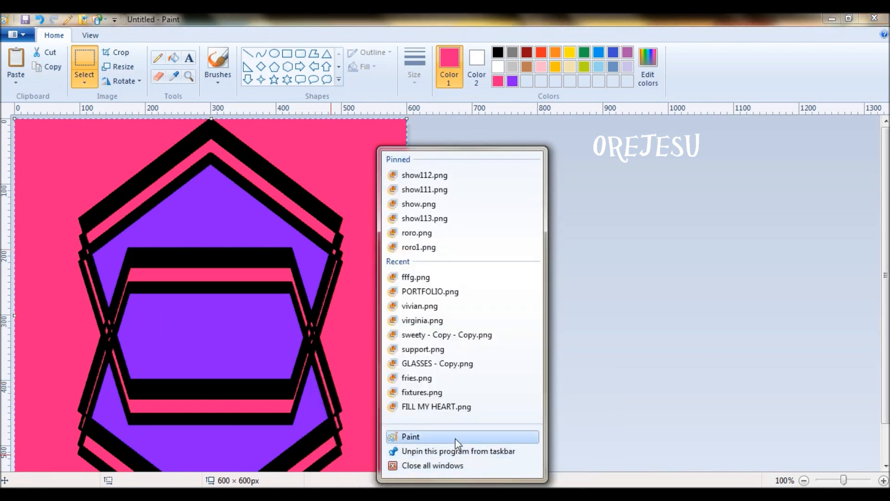
click(456, 439)
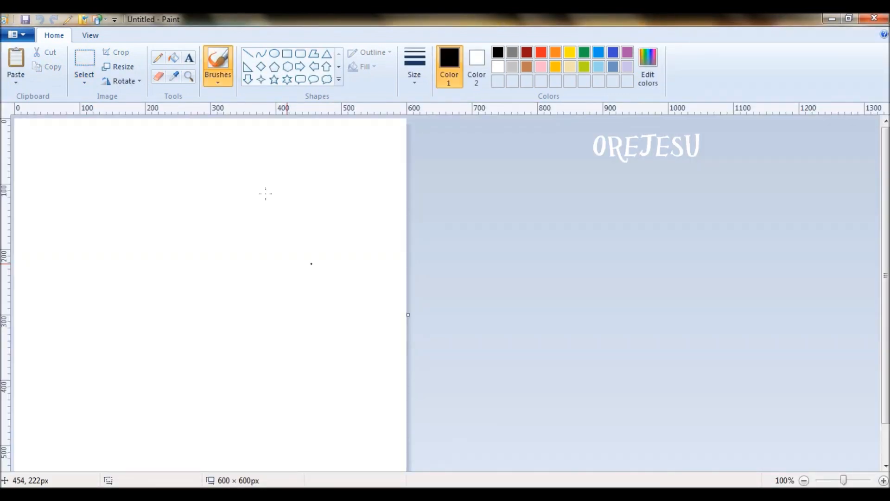
click(130, 69)
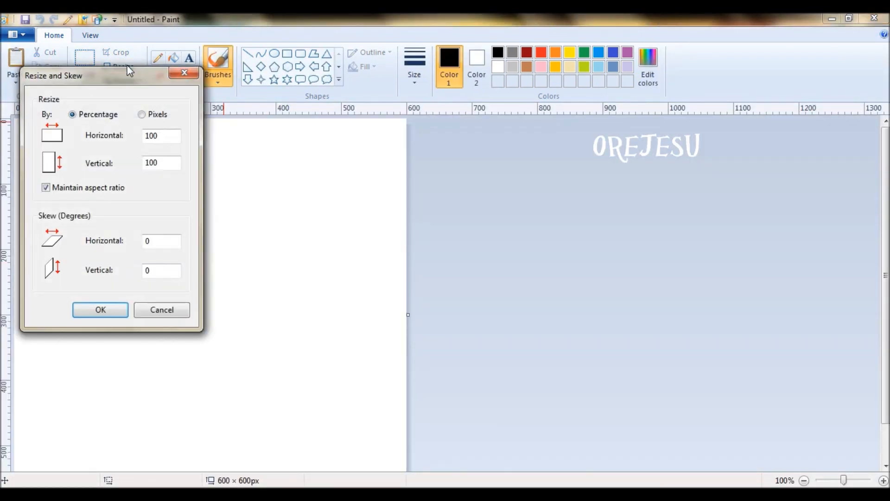
click(143, 115)
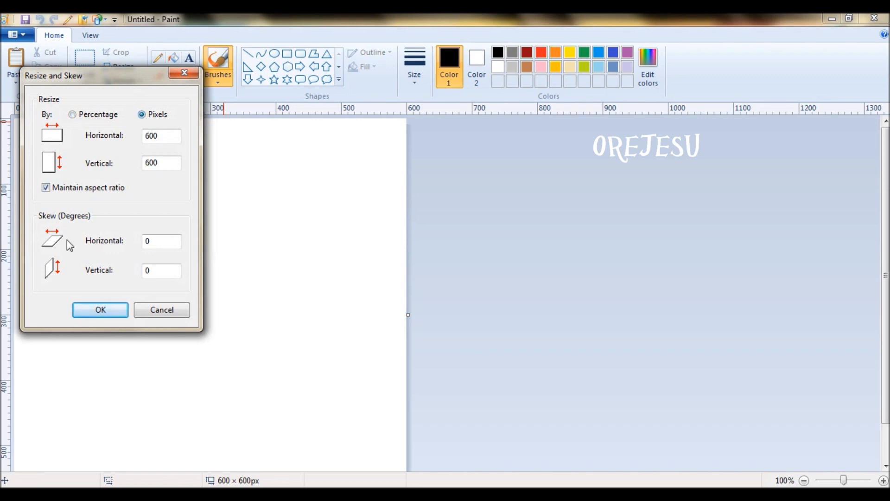
click(46, 188)
drag(160, 135, 142, 135)
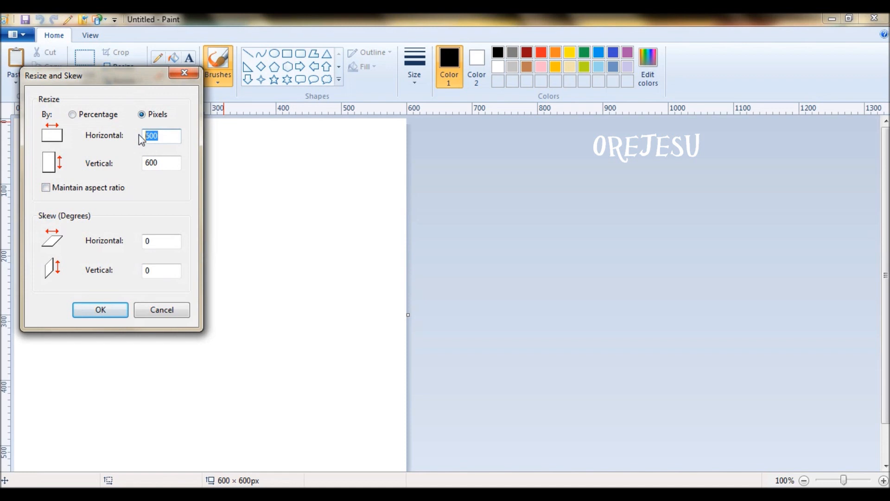
text(2400)
click(112, 307)
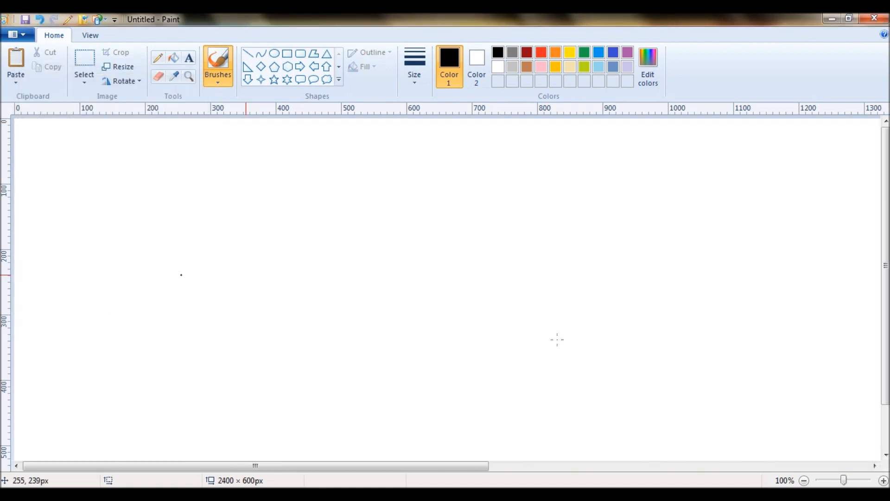
Paste three more copies of the pink emblem tile side by side across the 2400 × 600 strip, then select it all.
click(805, 481)
key(ctrl+v)
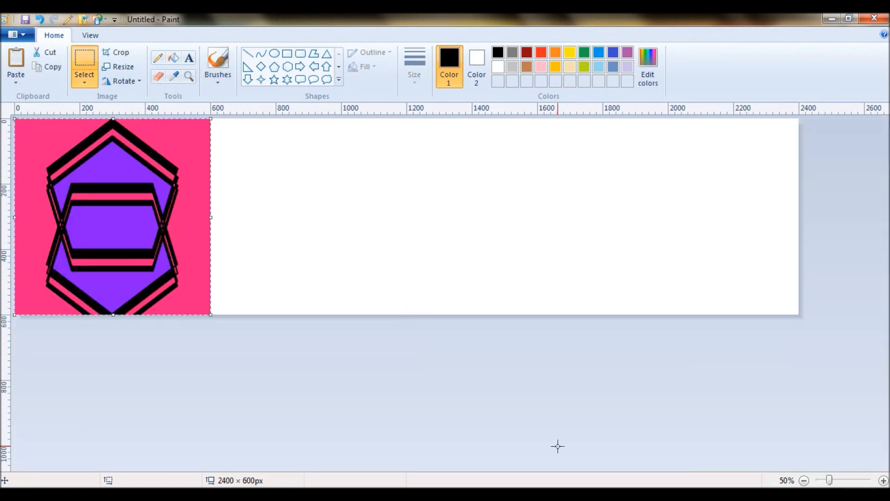
drag(101, 213, 298, 215)
key(ctrl+v)
drag(85, 232, 476, 230)
key(ctrl+v)
drag(112, 225, 672, 213)
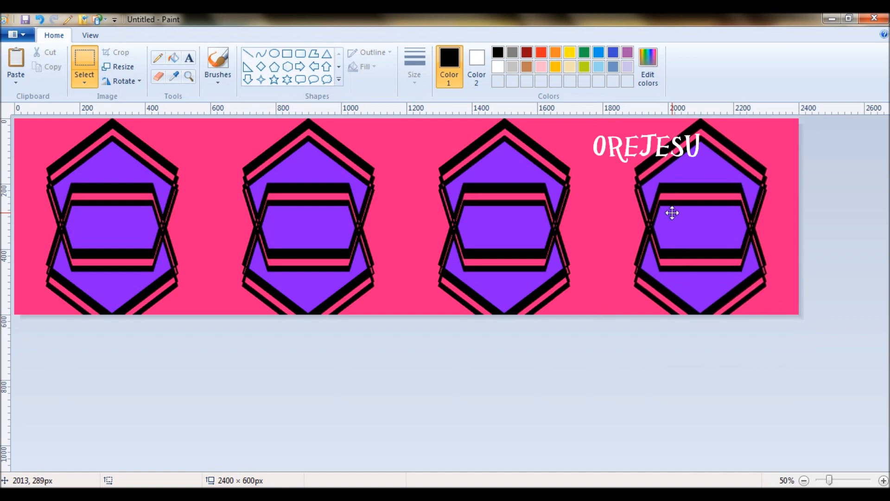
click(663, 396)
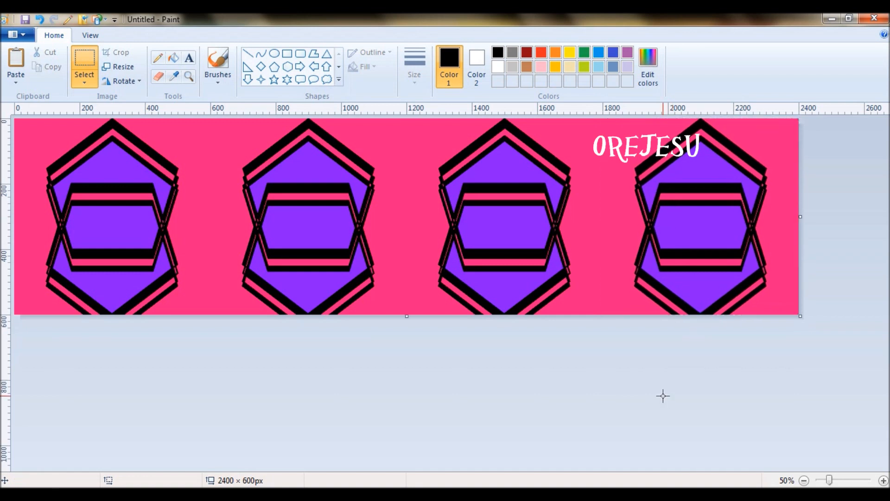
key(ctrl+a)
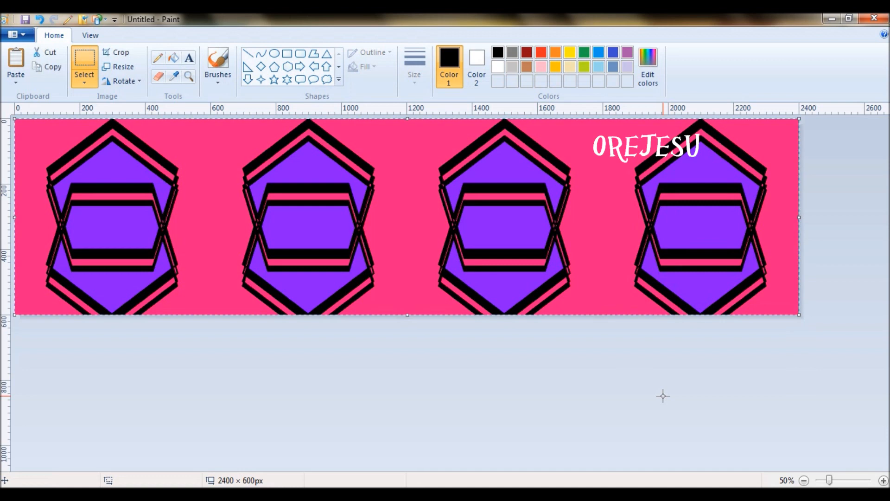
click(805, 481)
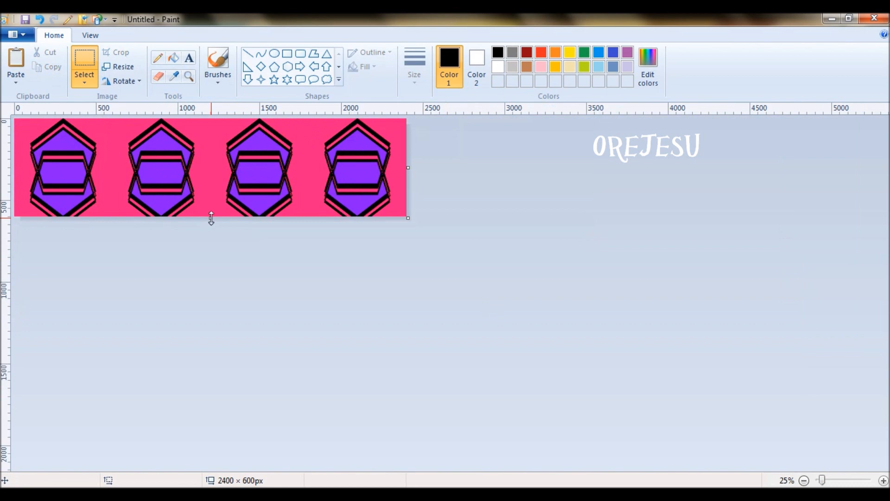
Extend the canvas to 1200 px tall and position a pasted copy of the tile strip in the lower half.
drag(211, 218, 243, 315)
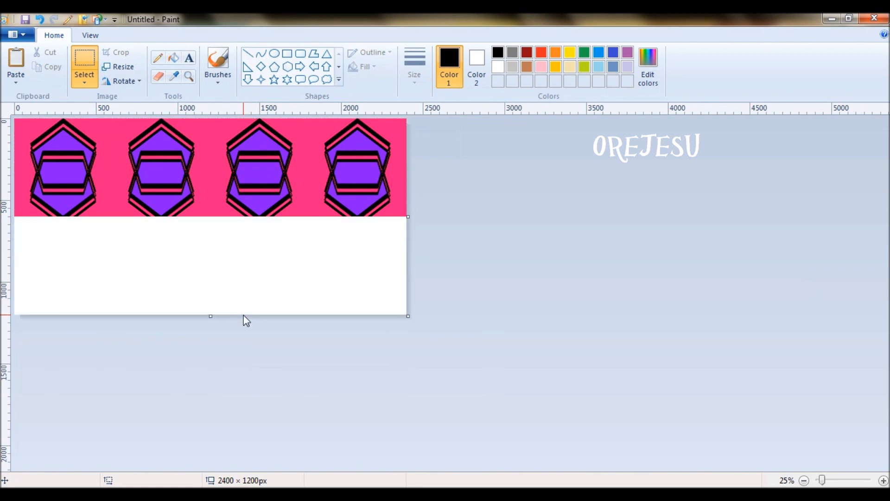
click(884, 481)
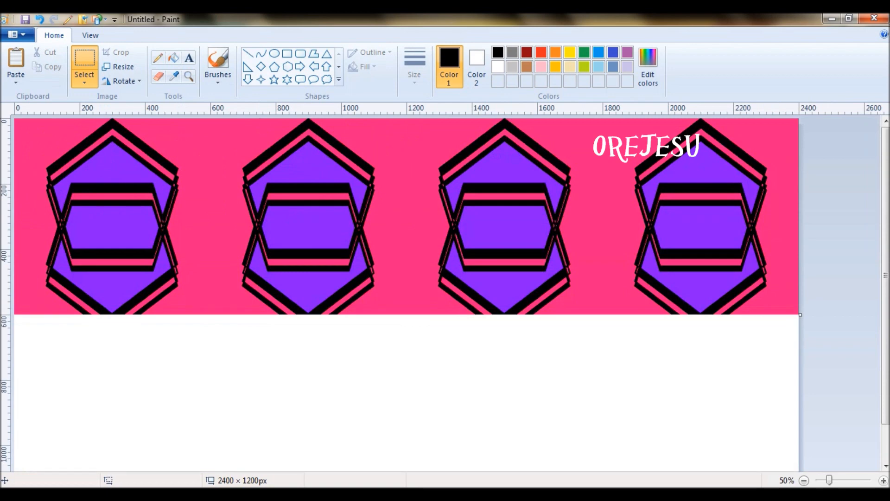
scroll(886, 408, down, 3)
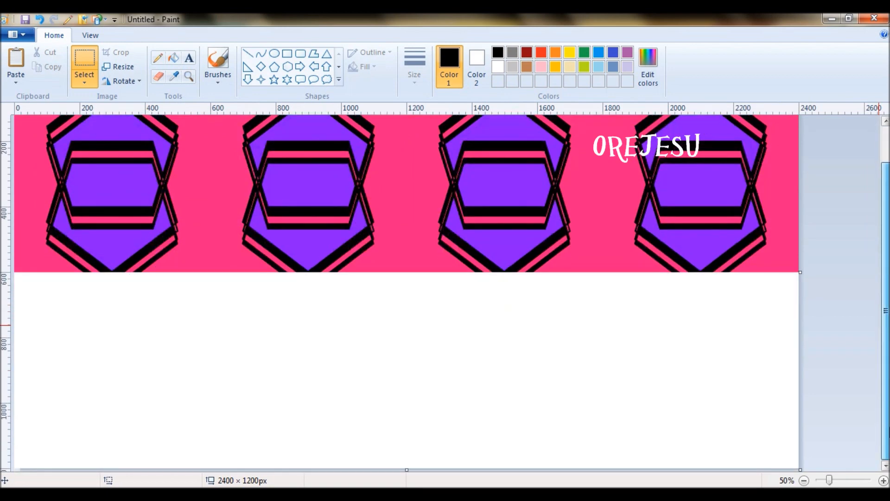
key(ctrl+v)
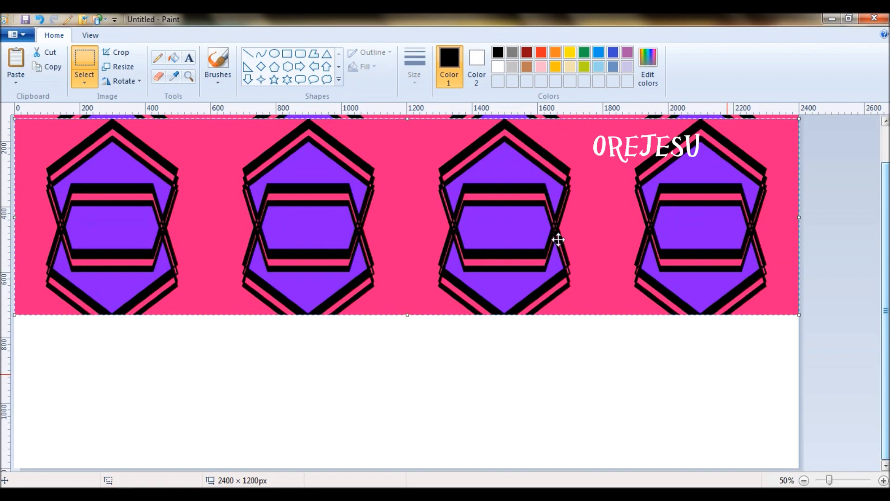
drag(355, 173, 355, 325)
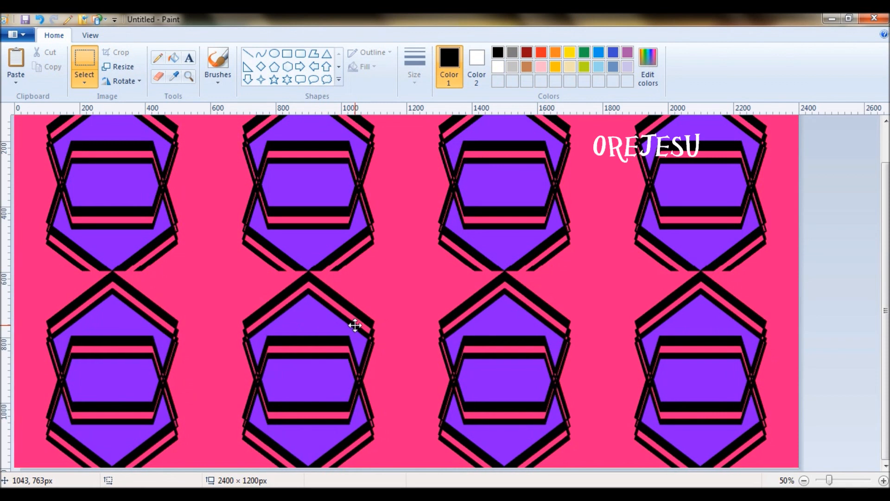
drag(355, 325, 354, 326)
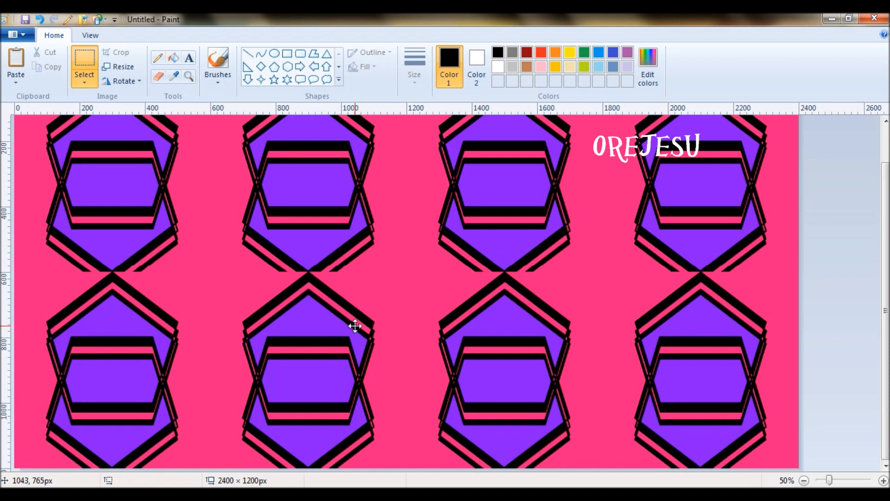
drag(354, 326, 354, 325)
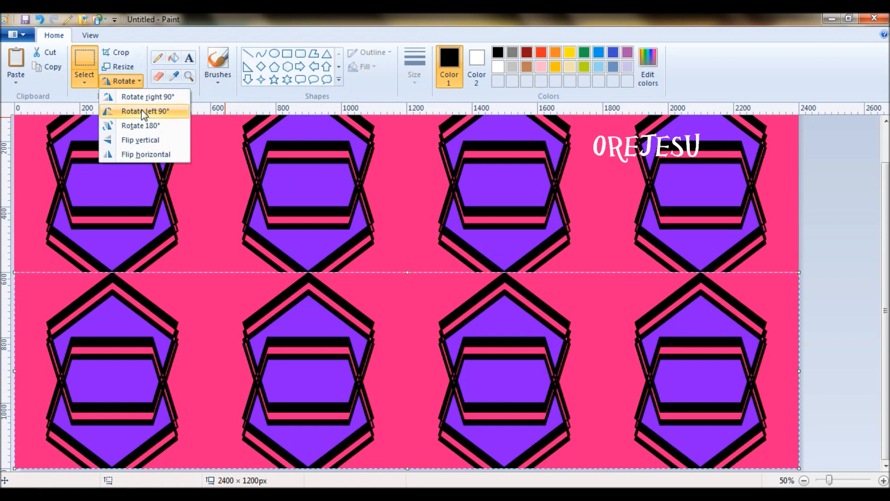
Rotate the lower row 180° so it interlocks with the first, then select the whole two-row pattern.
click(143, 126)
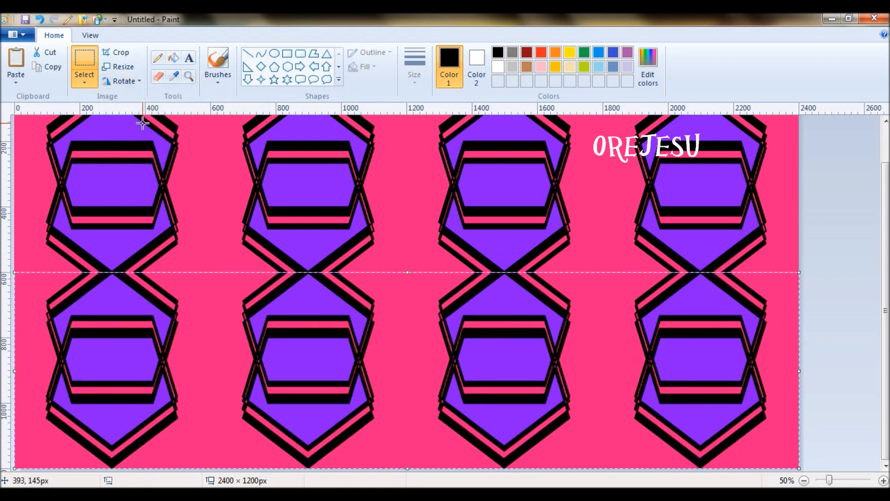
click(837, 305)
key(ctrl+a)
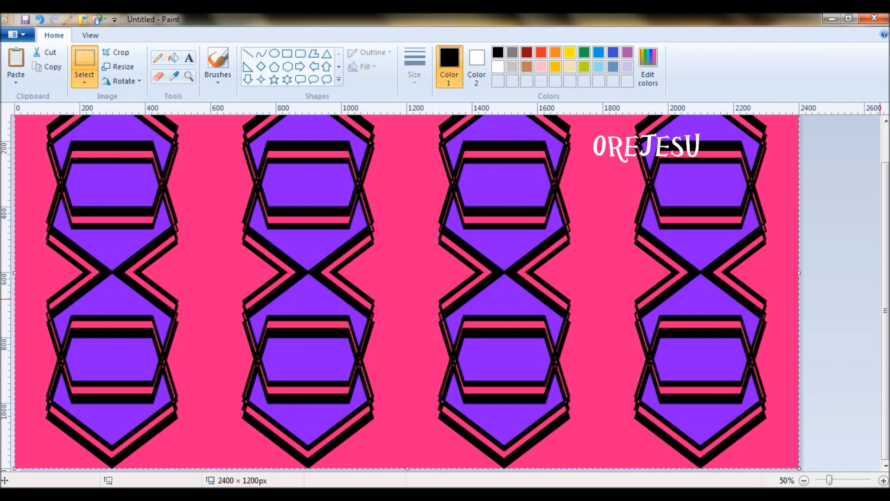
Align the pasted two-row copy in the lower half of the 2400 × 2400 canvas and inspect the result zoomed in and out.
drag(106, 261, 104, 263)
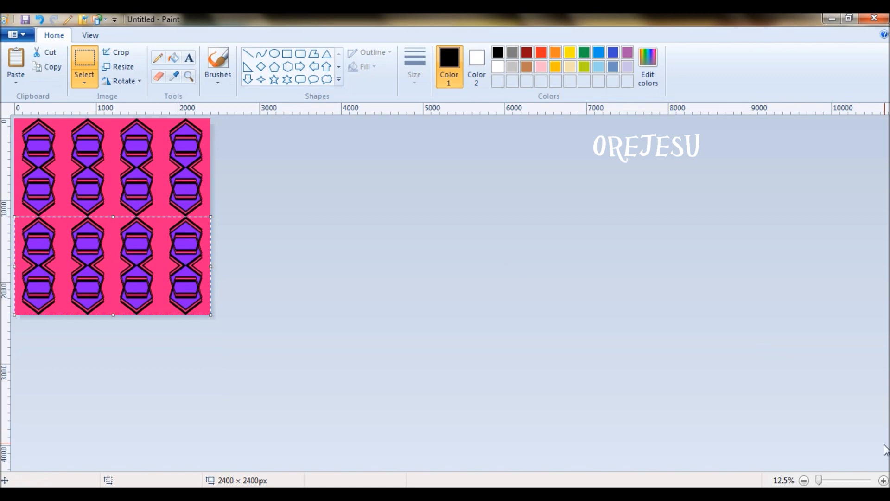
click(884, 480)
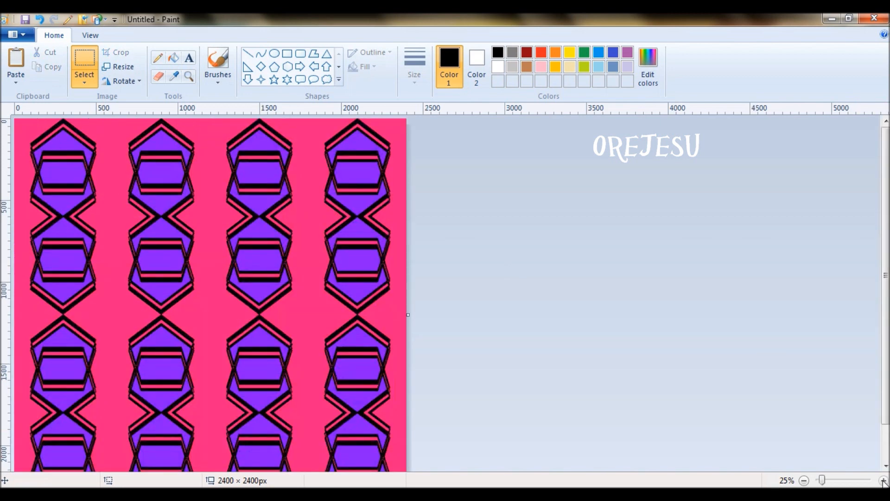
drag(888, 388, 889, 435)
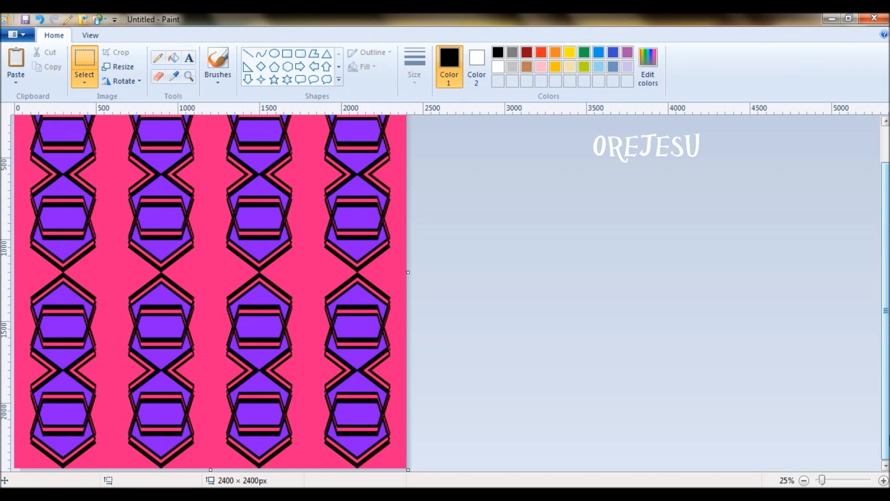
click(804, 481)
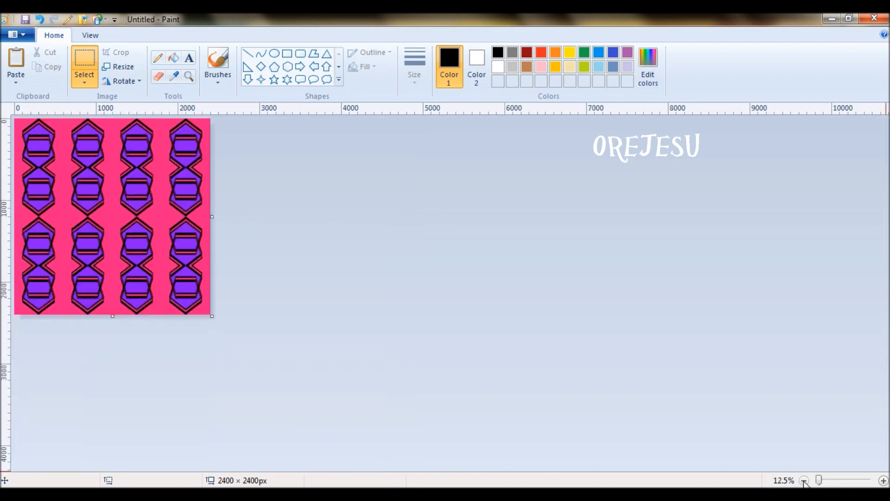